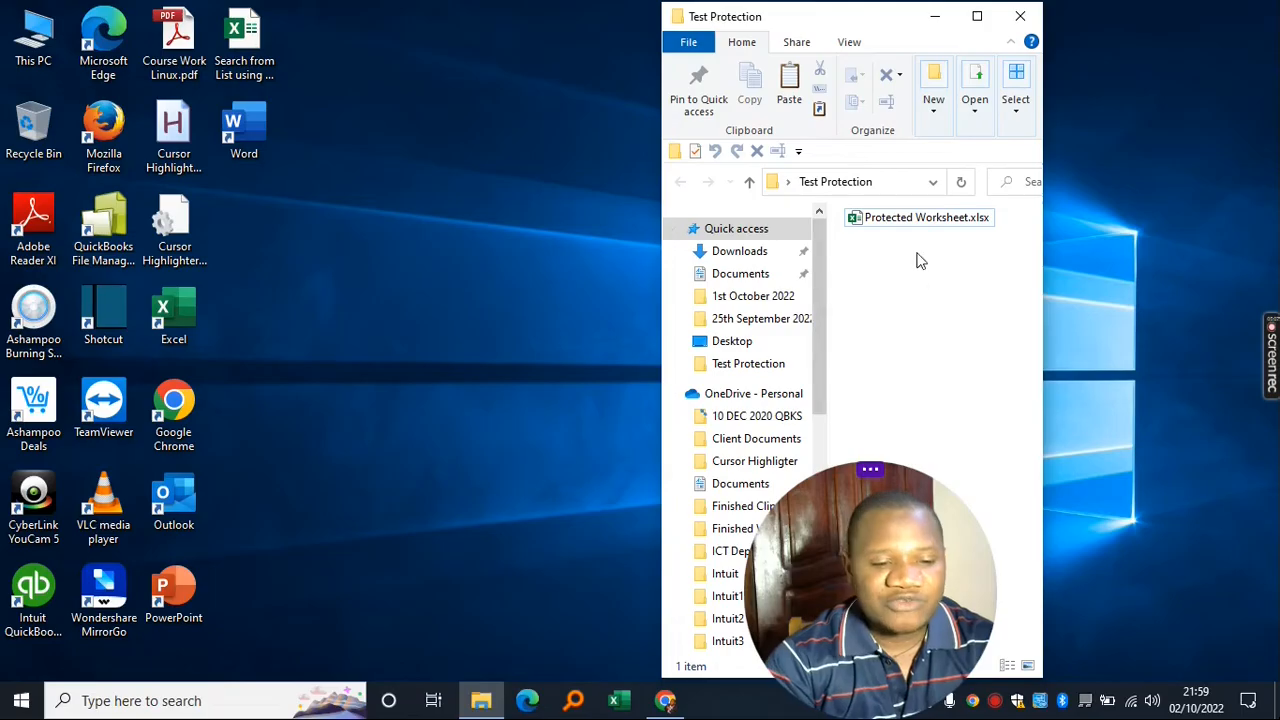
- Open Protected Worksheet.xlsx from the Test Protection folder in Excel
{"action": "double_click", "coordinate": [907, 220]}
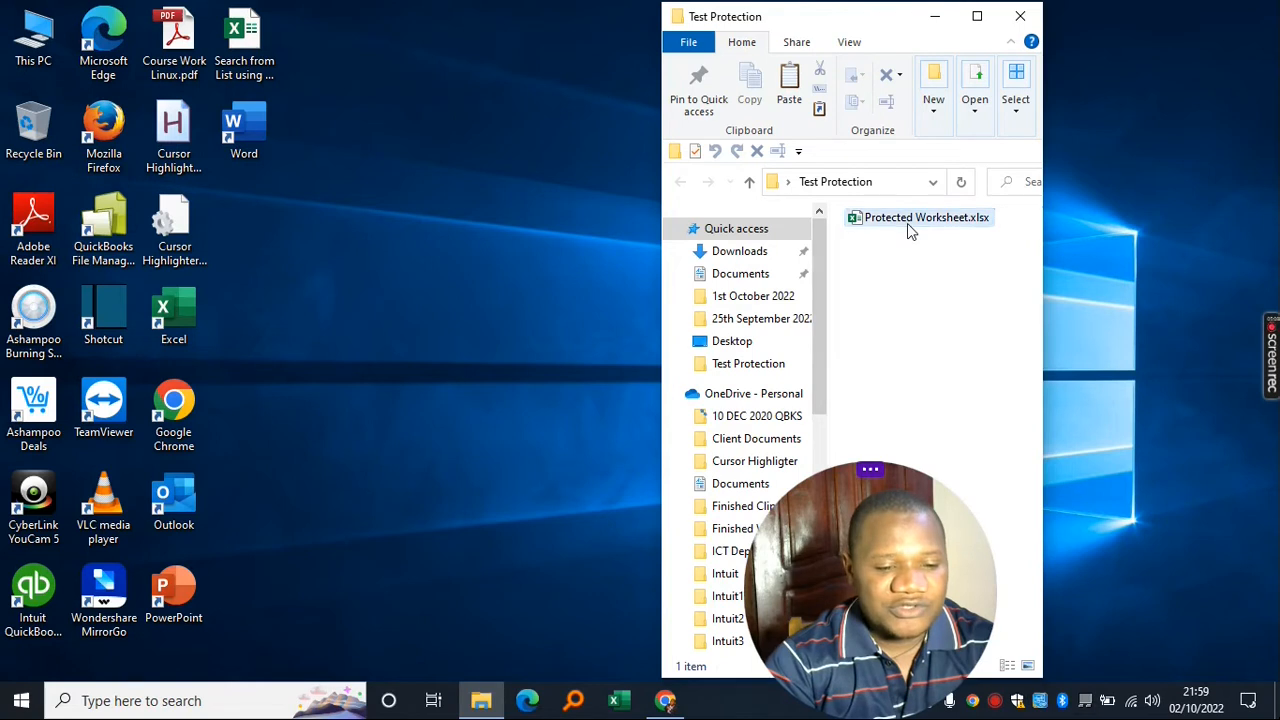
{"action": "double_click", "coordinate": [908, 220]}
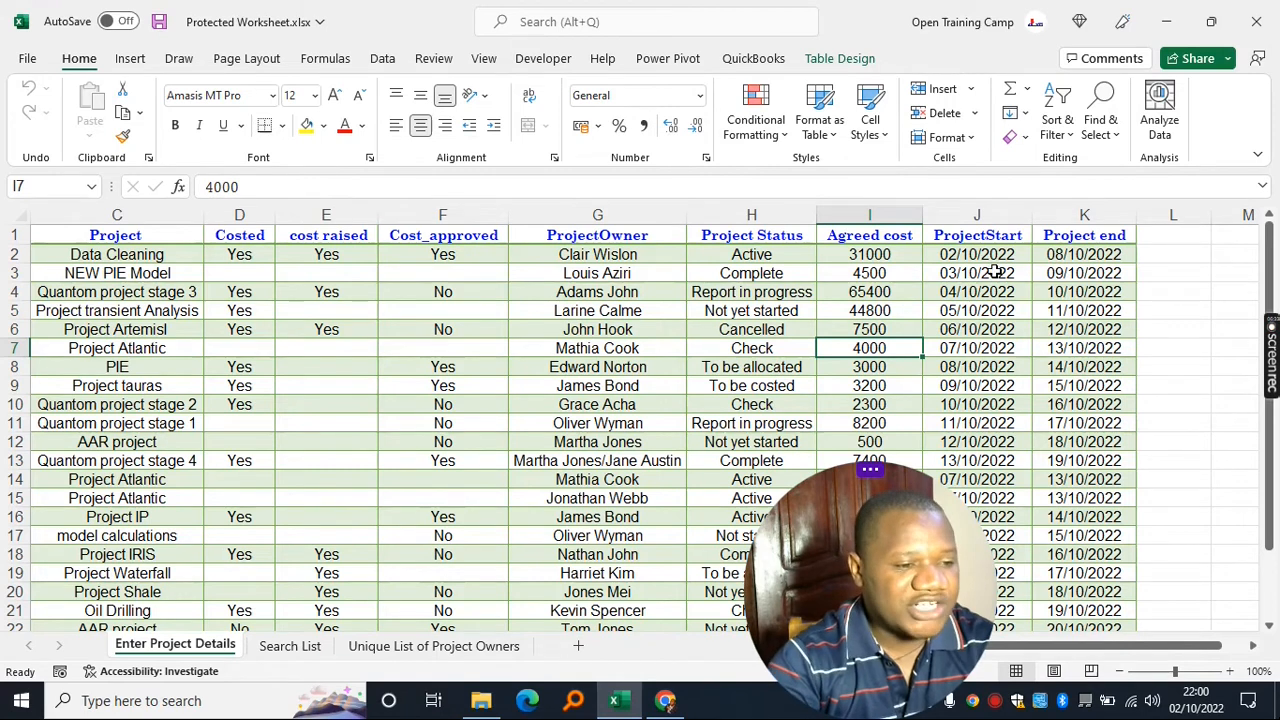
- Protect the Enter Project Details sheet with a password, then re-enter it to confirm
{"action": "left_click", "coordinate": [433, 60]}
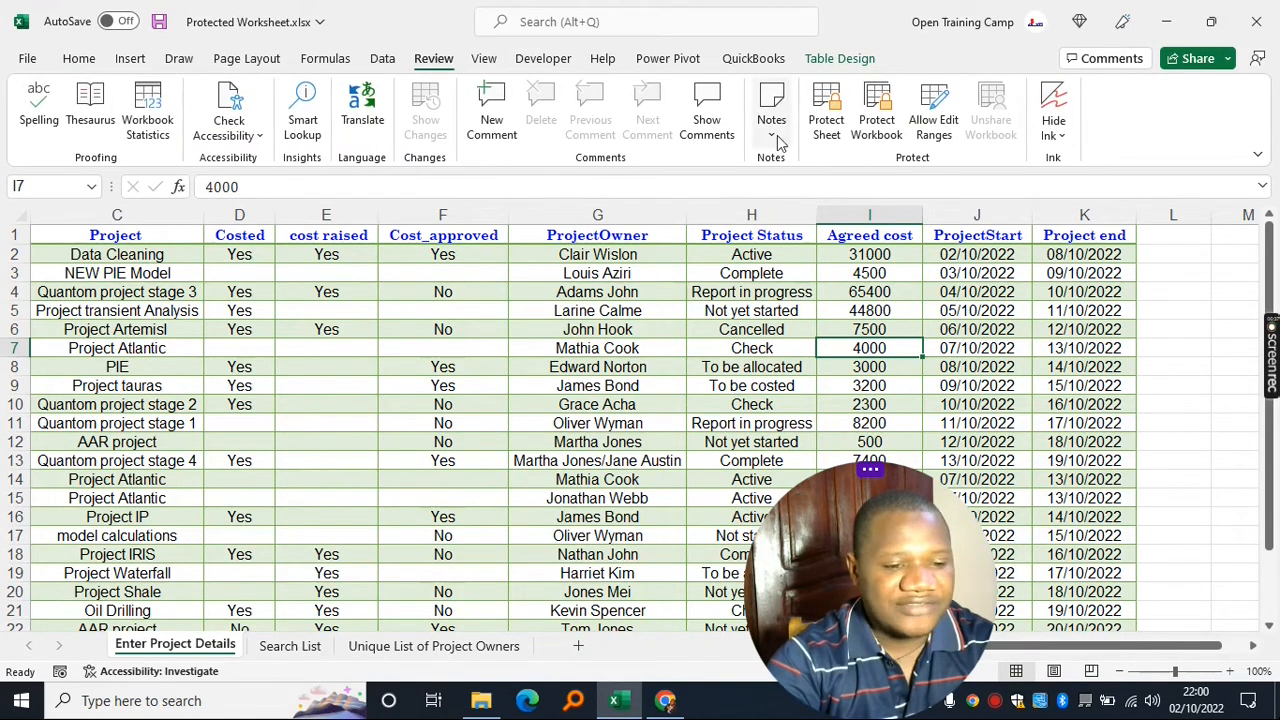
{"action": "left_click", "coordinate": [828, 112]}
{"action": "left_click_drag", "start_coordinate": [818, 186], "coordinate": [828, 85]}
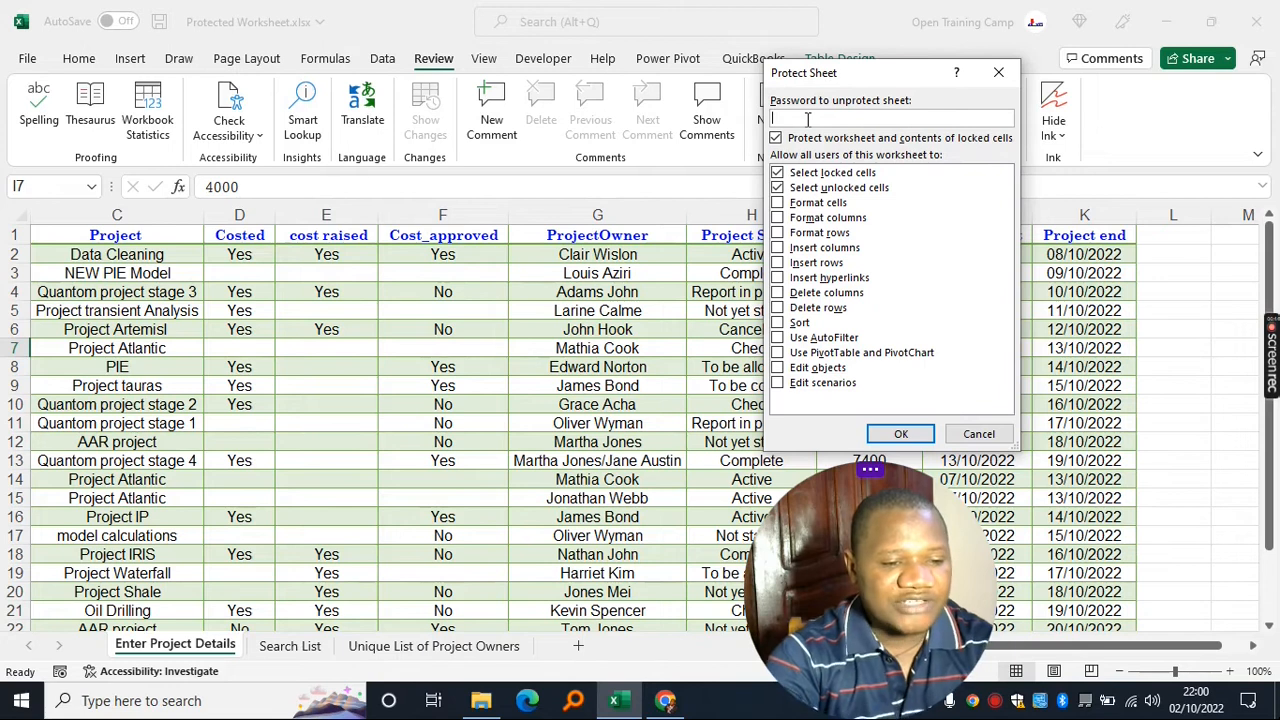
{"action": "type", "text": "1"}
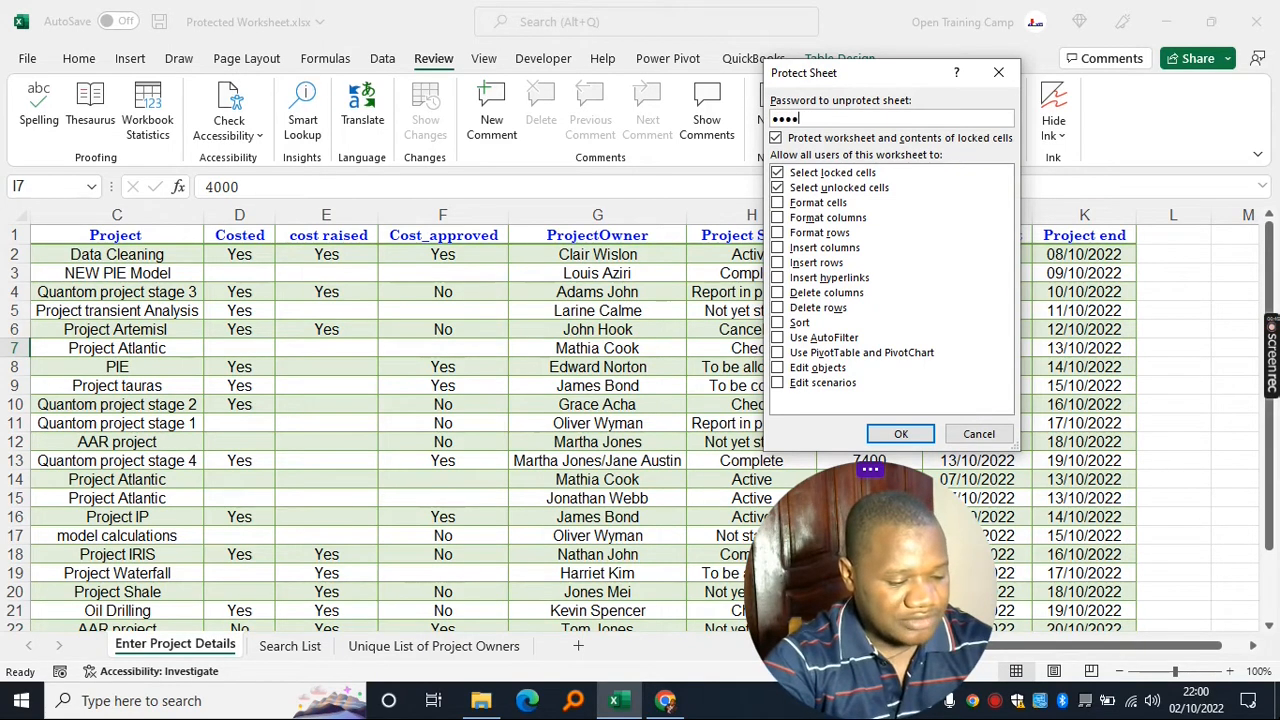
{"action": "left_click", "coordinate": [900, 433]}
{"action": "mouse_move", "coordinate": [830, 299]}
{"action": "left_mouse_down"}
{"action": "mouse_move", "coordinate": [870, 300]}
{"action": "mouse_move", "coordinate": [838, 317]}
{"action": "left_mouse_up"}
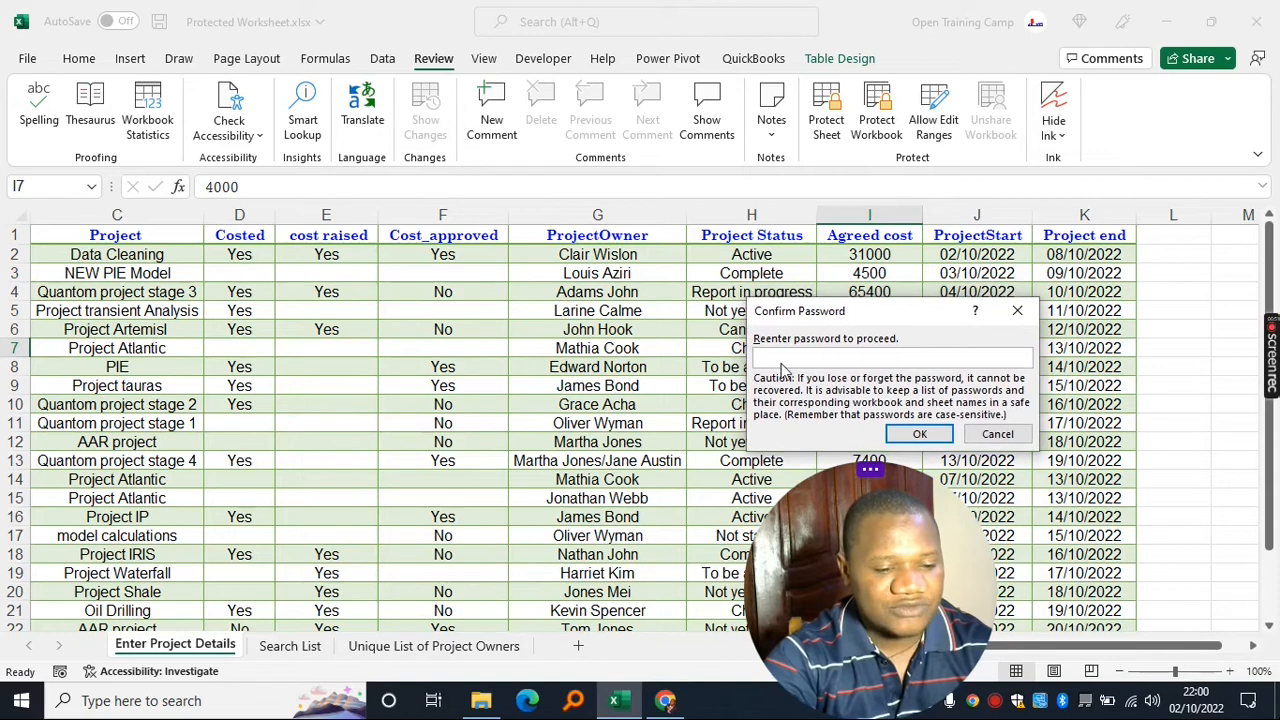
{"action": "type", "text": "12"}
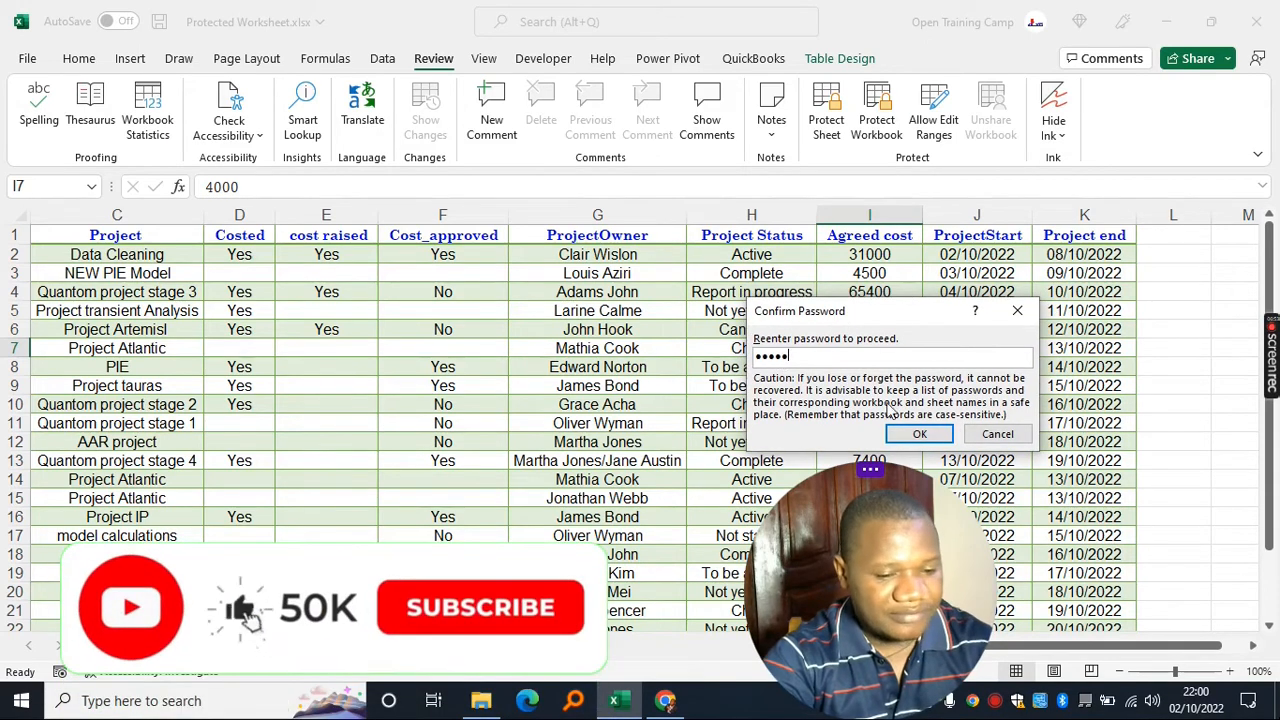
{"action": "left_click", "coordinate": [919, 433]}
- Try deleting the Agreed cost values in I4–I6 and dismiss the protected-sheet warning
{"action": "left_click", "coordinate": [905, 297]}
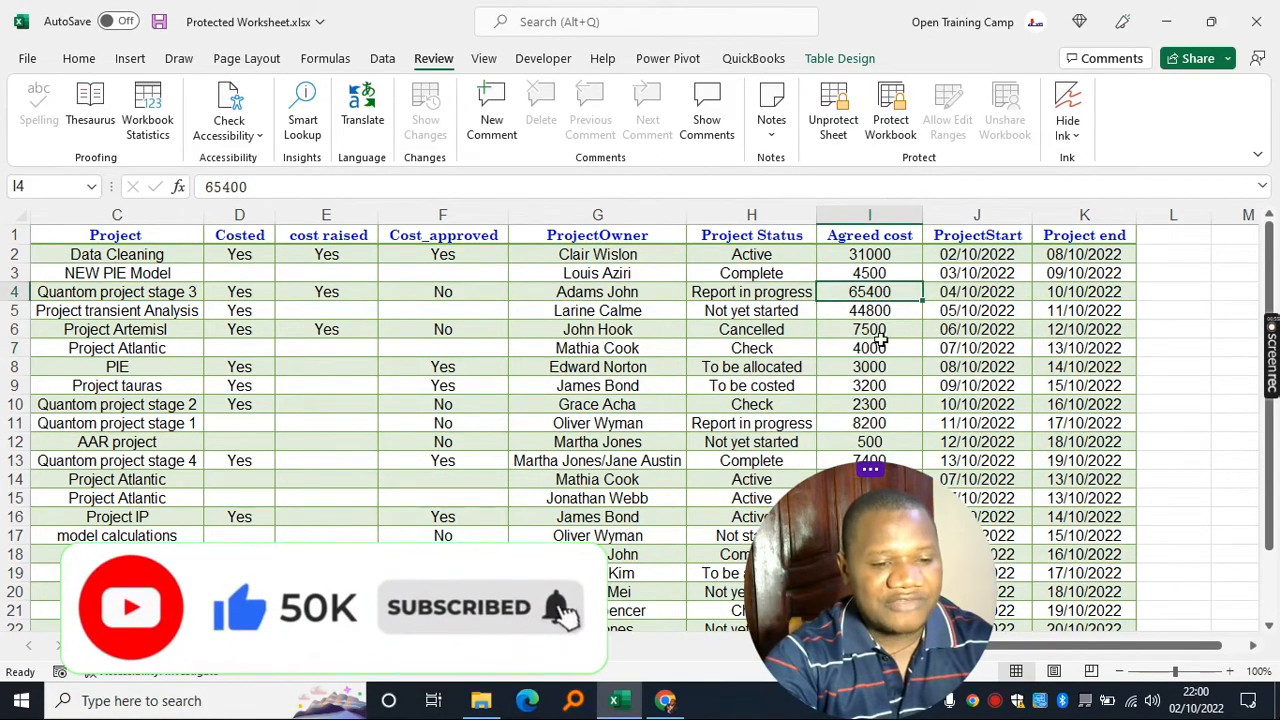
{"action": "left_click", "coordinate": [882, 312]}
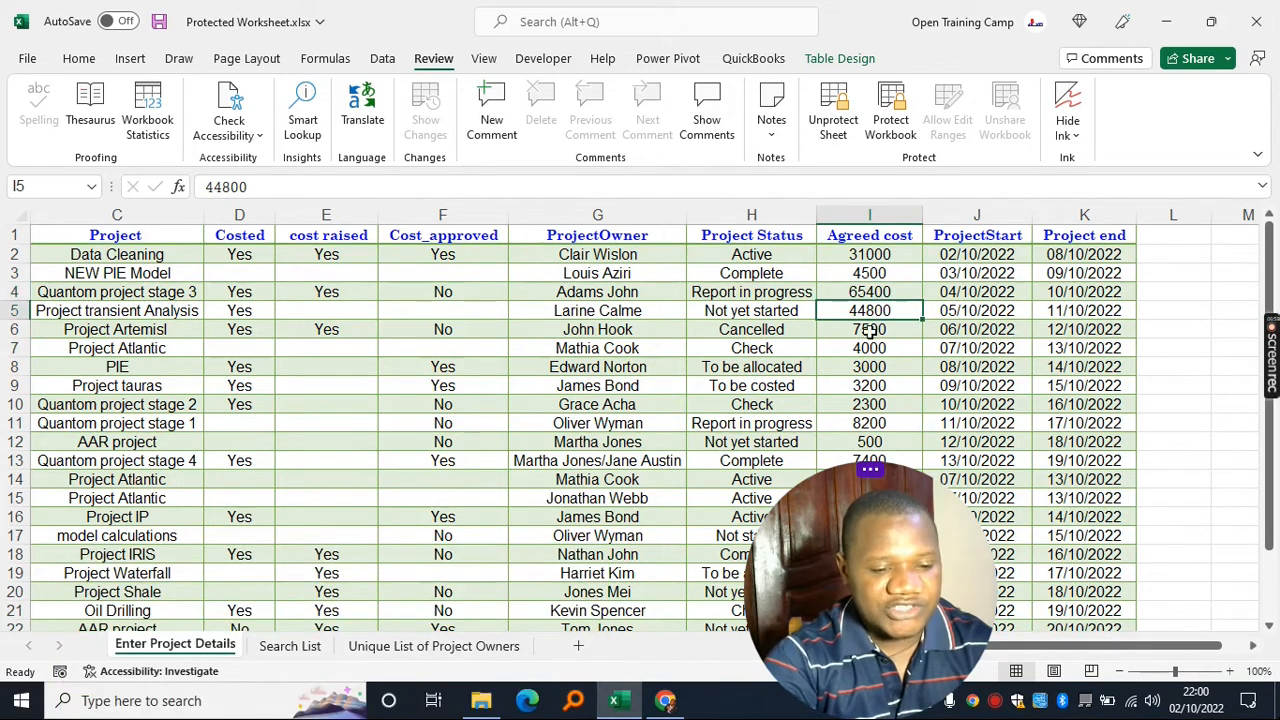
{"action": "left_click", "coordinate": [873, 329]}
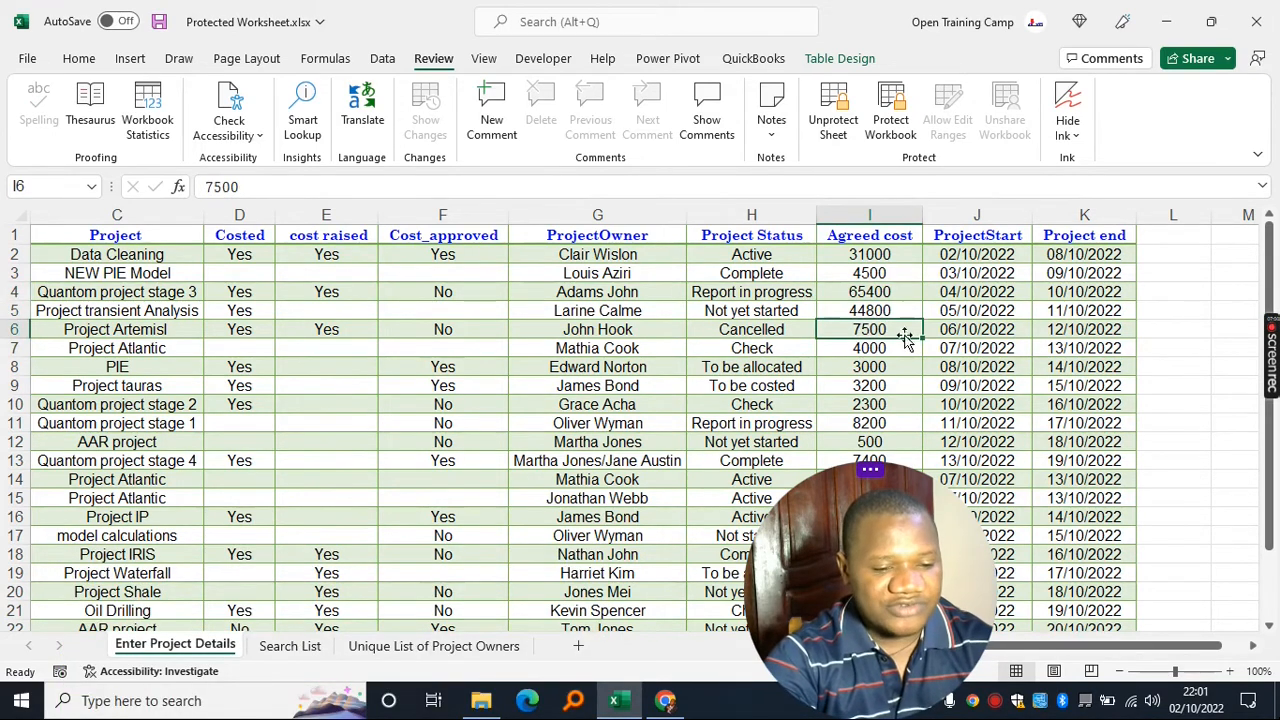
{"action": "key", "text": "Delete"}
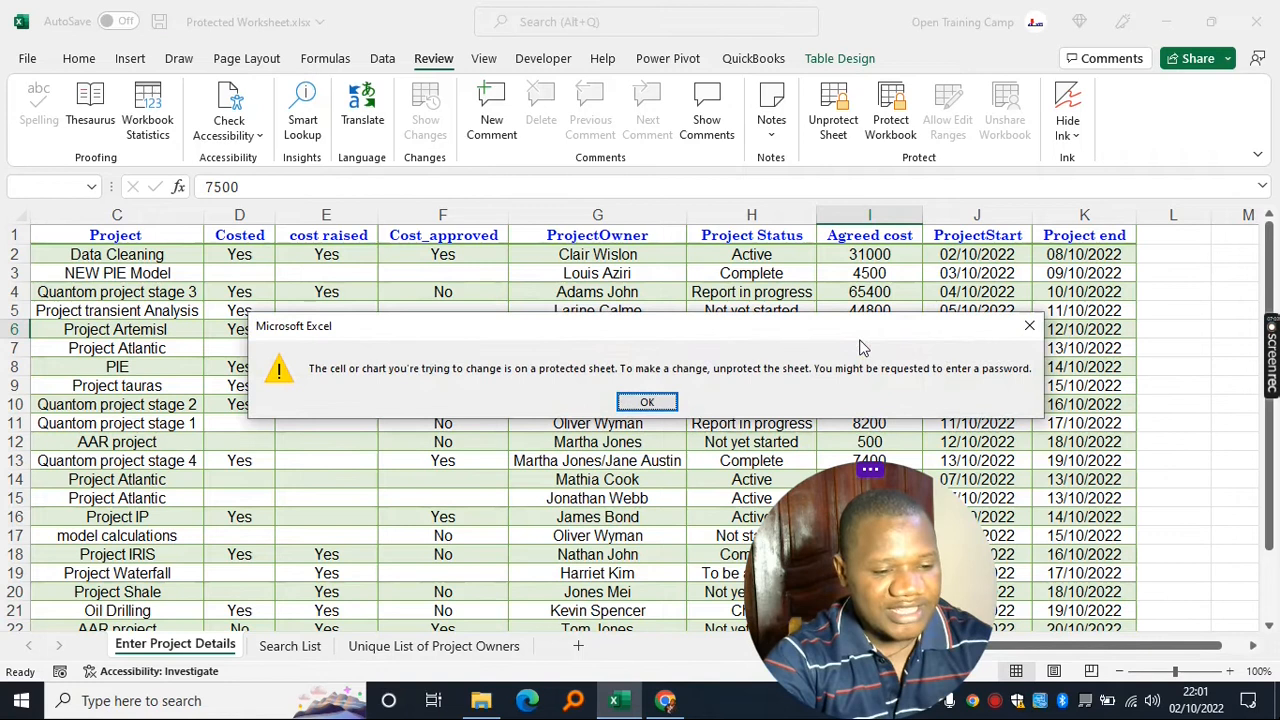
{"action": "left_click_drag", "start_coordinate": [547, 327], "coordinate": [921, 341]}
{"action": "left_click_drag", "start_coordinate": [828, 340], "coordinate": [667, 358]}
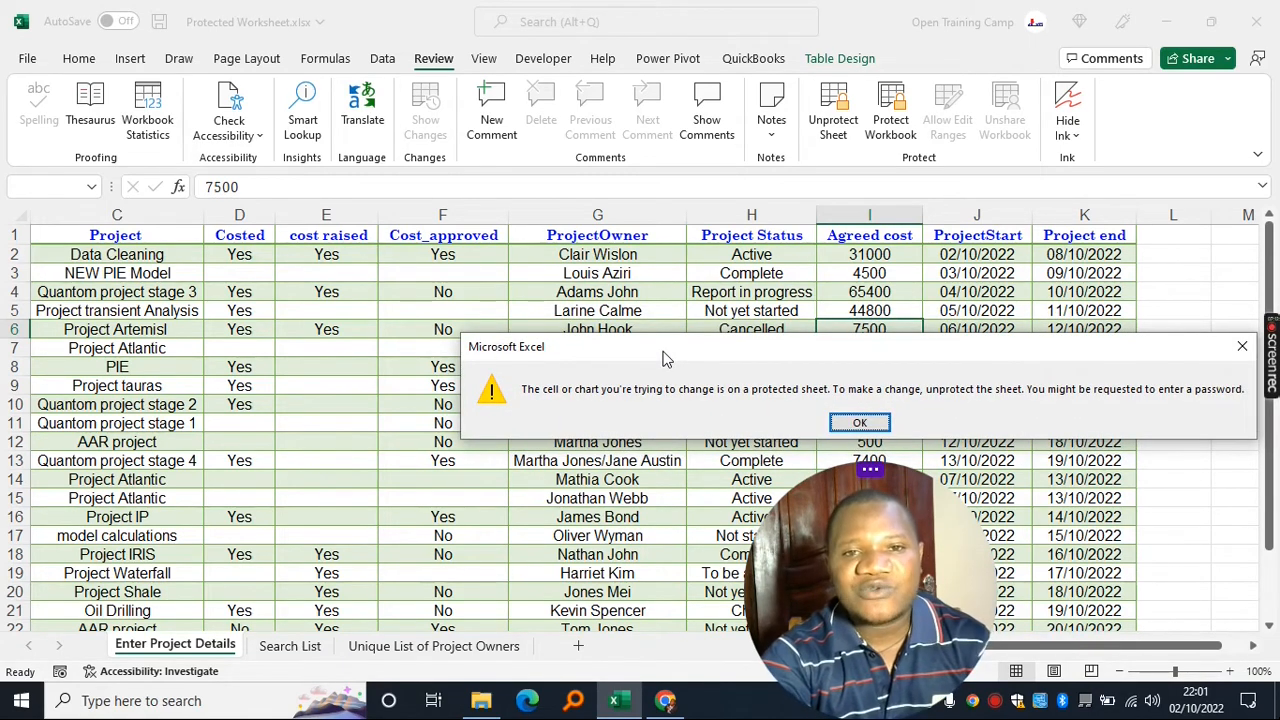
{"action": "left_click_drag", "start_coordinate": [667, 358], "coordinate": [694, 309]}
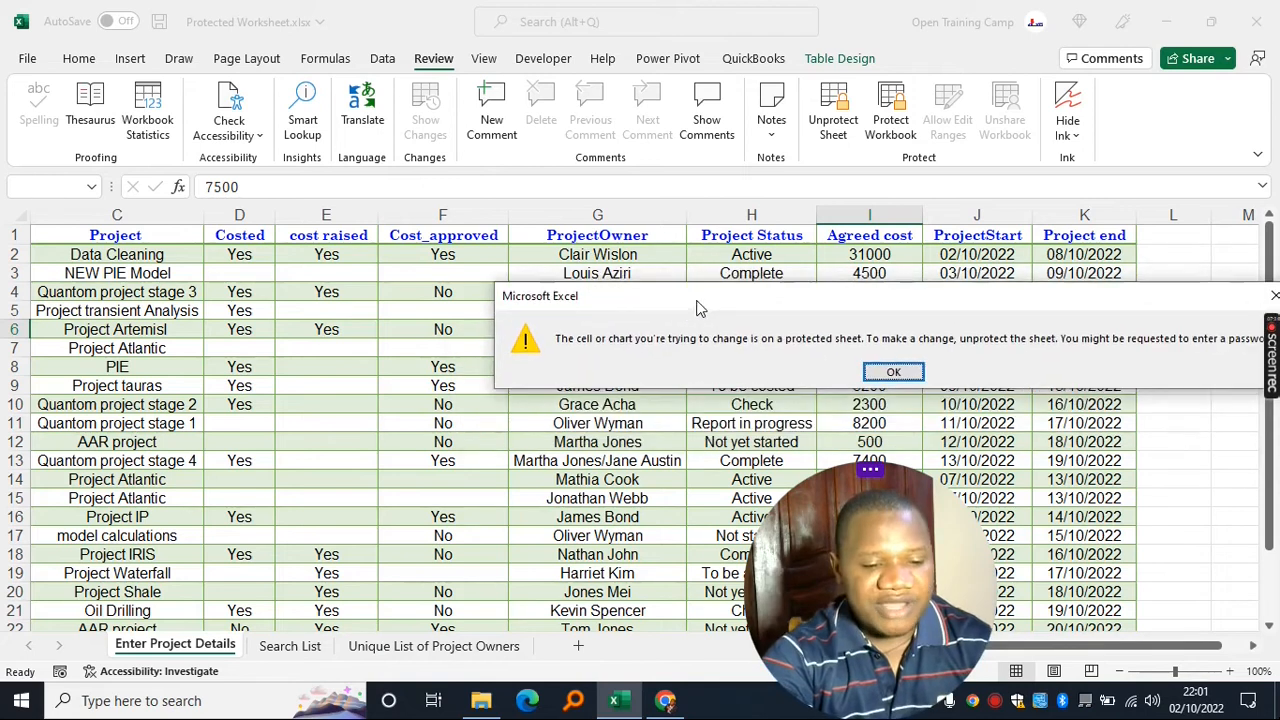
{"action": "left_click", "coordinate": [891, 371]}
{"action": "left_click", "coordinate": [857, 311]}
- Close Excel, saving the protected workbook
{"action": "left_click", "coordinate": [1256, 21]}
{"action": "left_click_drag", "start_coordinate": [660, 318], "coordinate": [916, 335]}
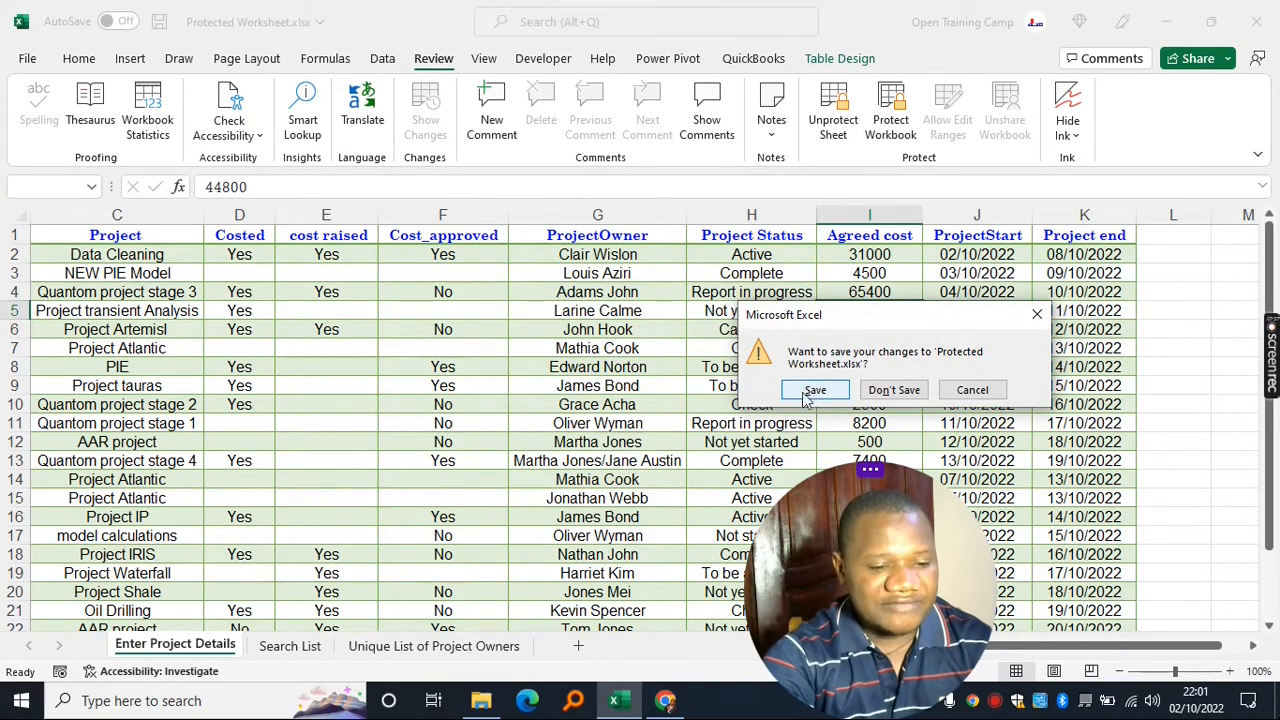
{"action": "left_click_drag", "start_coordinate": [844, 318], "coordinate": [848, 298]}
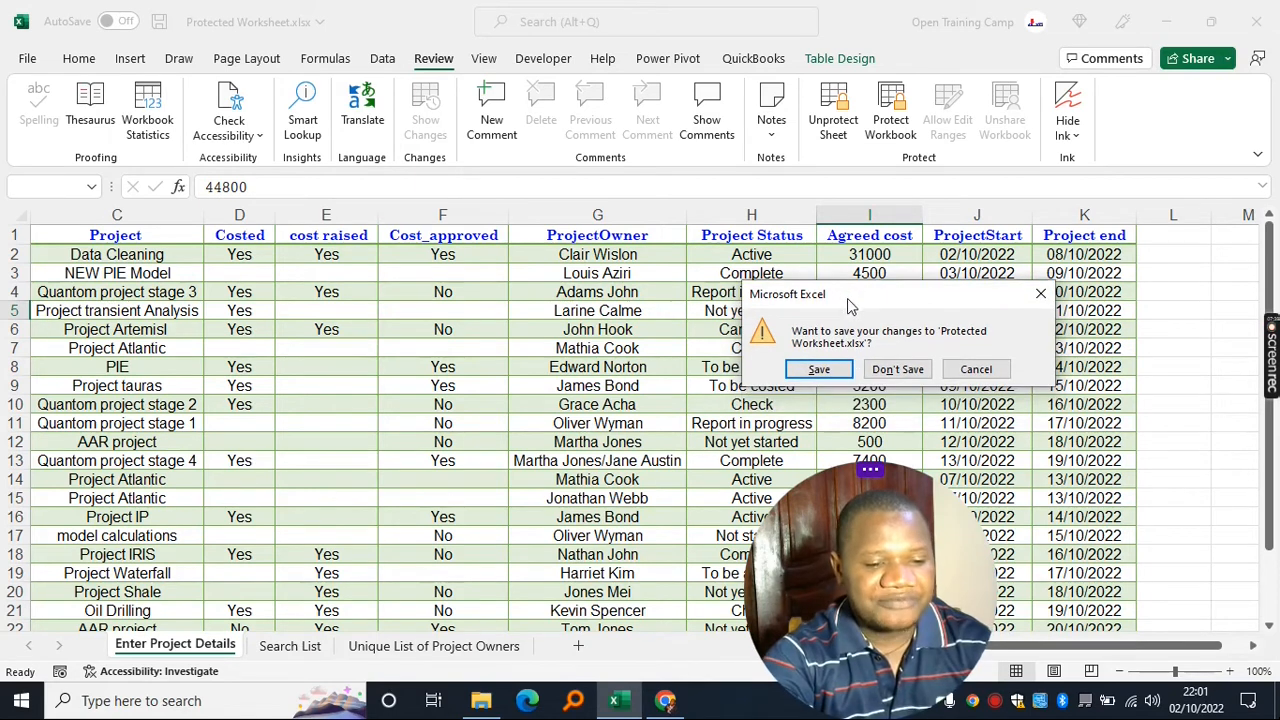
{"action": "left_click", "coordinate": [818, 370]}
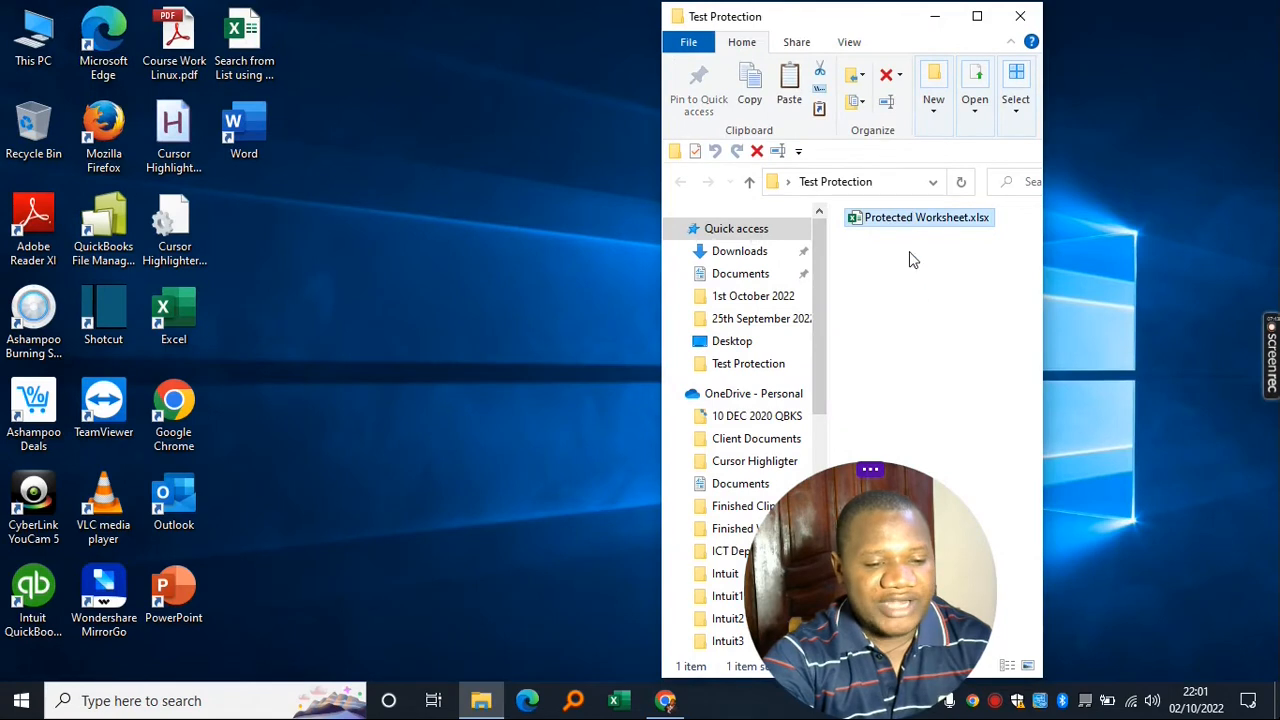
- Copy Protected Worksheet.xlsx and paste a duplicate into the same folder
{"action": "left_click", "coordinate": [886, 216]}
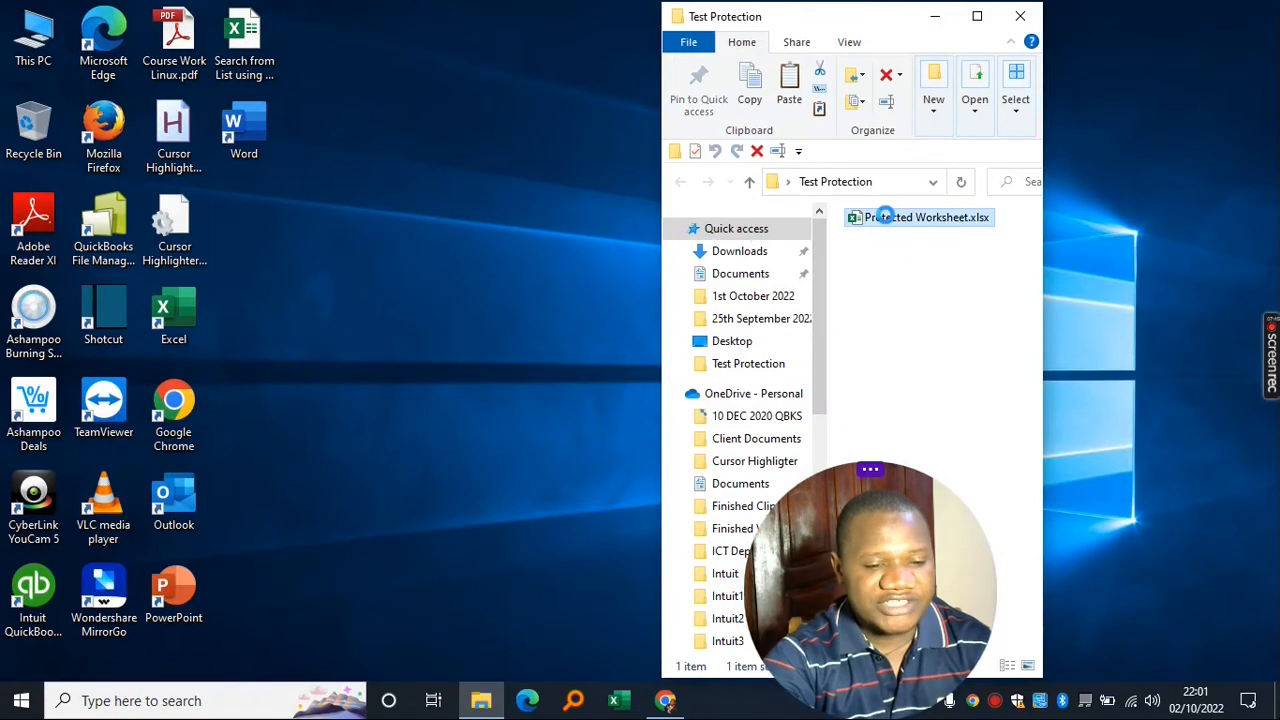
{"action": "right_click", "coordinate": [886, 216]}
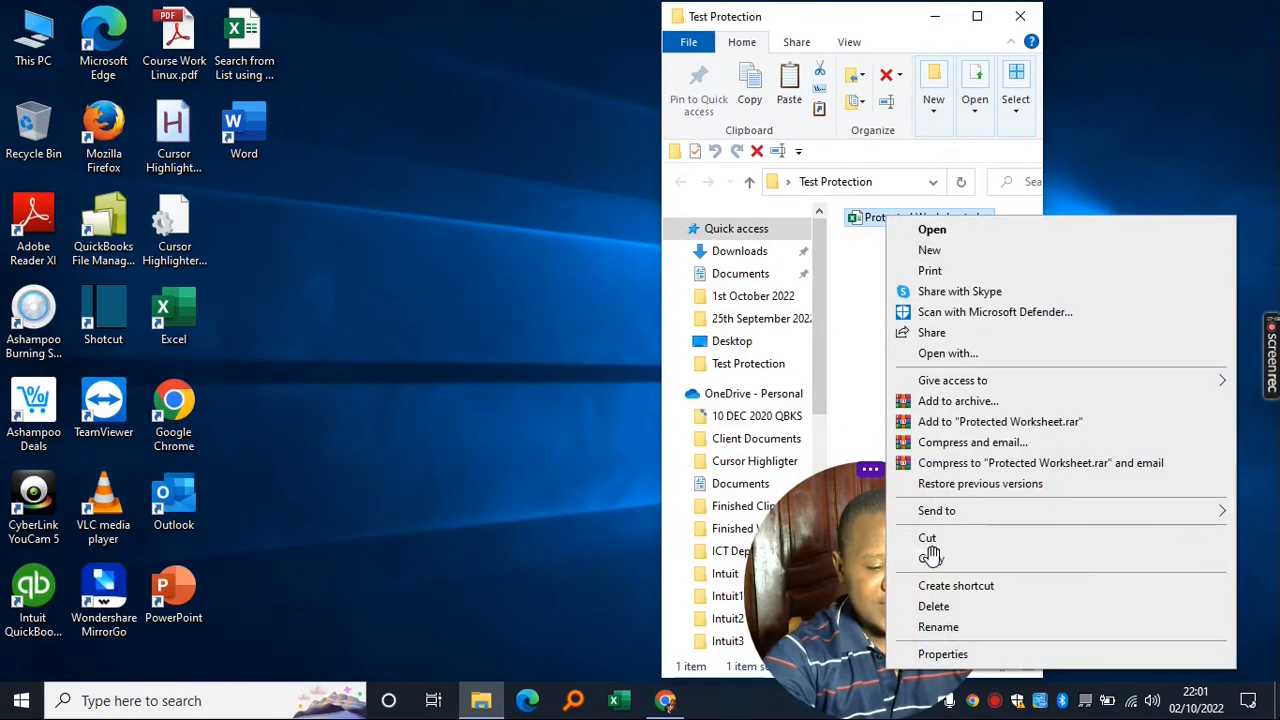
{"action": "left_click", "coordinate": [1000, 558]}
{"action": "right_click", "coordinate": [866, 298]}
{"action": "left_click", "coordinate": [910, 424]}
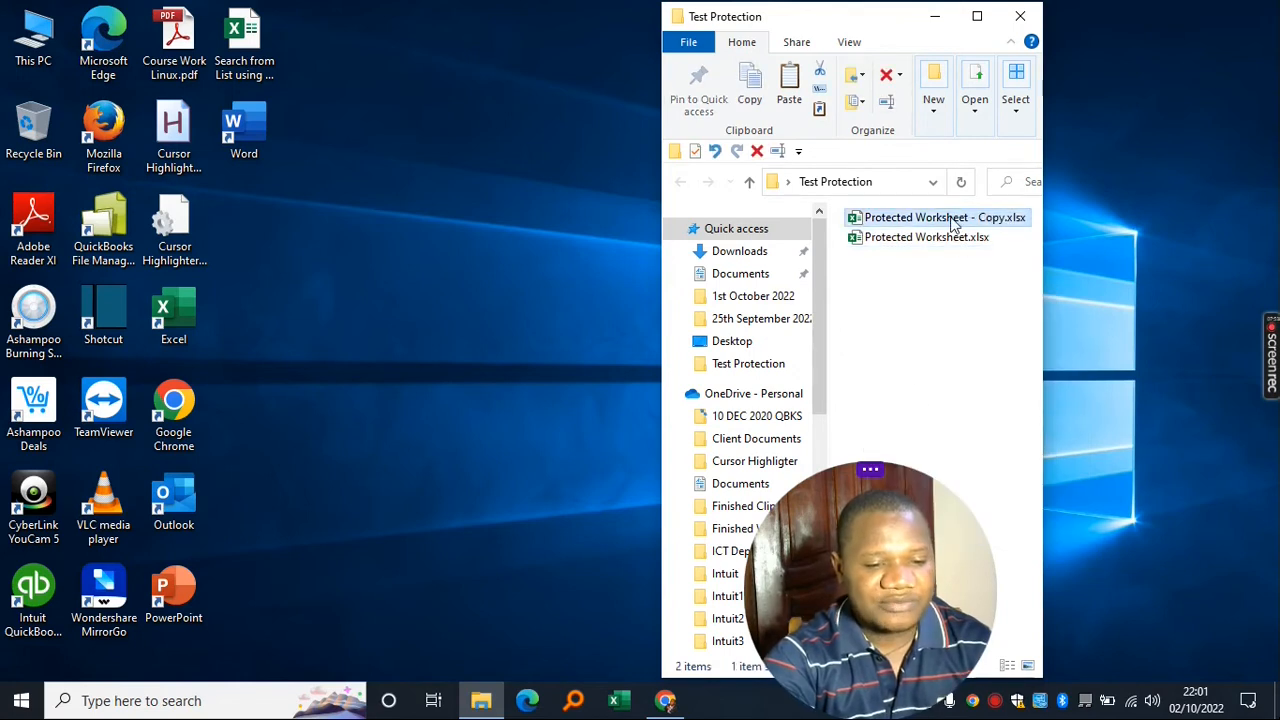
- Rename the duplicate workbook to 'Ceacked Workbook'
{"action": "left_click", "coordinate": [952, 217]}
{"action": "left_click", "coordinate": [900, 262]}
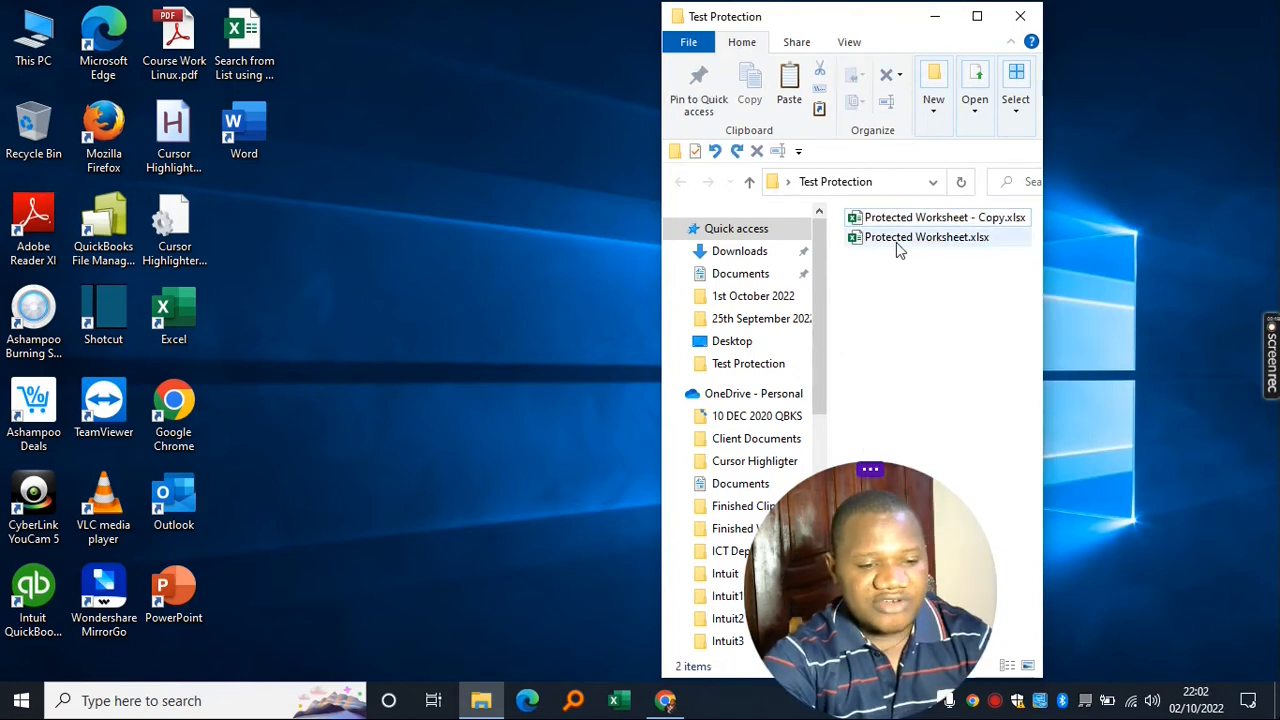
{"action": "double_click", "coordinate": [922, 217]}
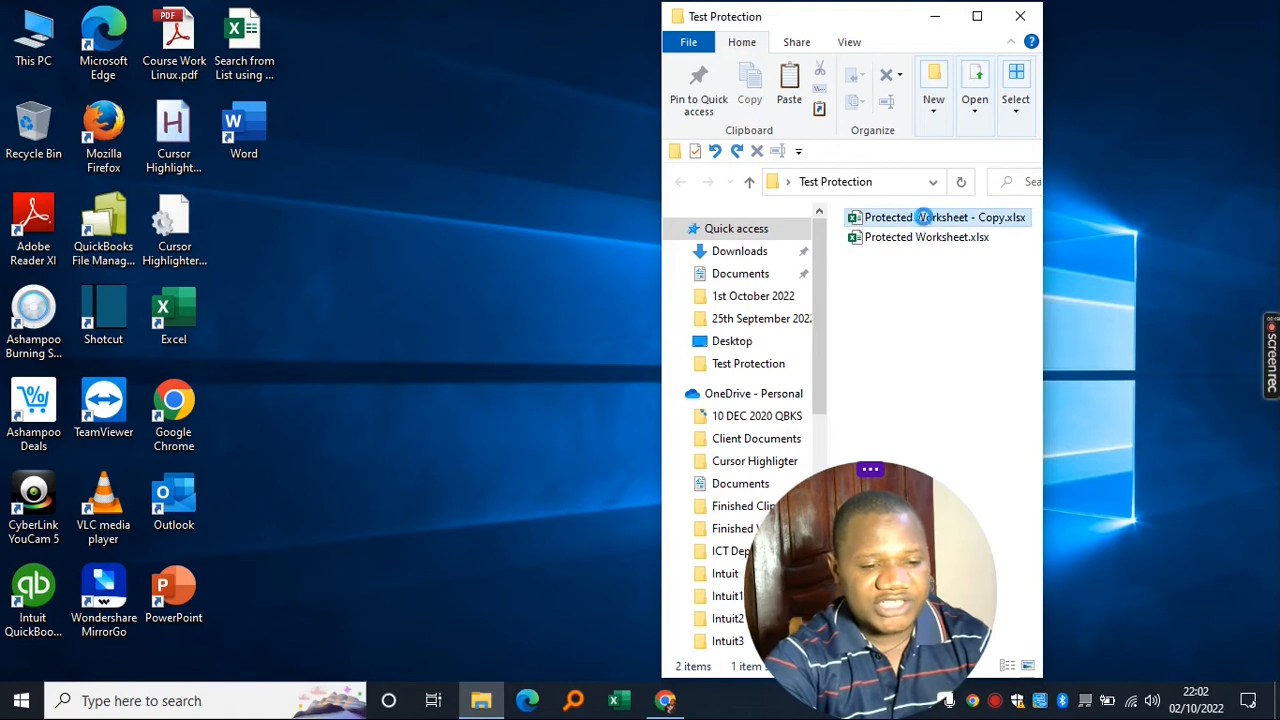
{"action": "left_click", "coordinate": [983, 220]}
{"action": "type", "text": "Ceacked"}
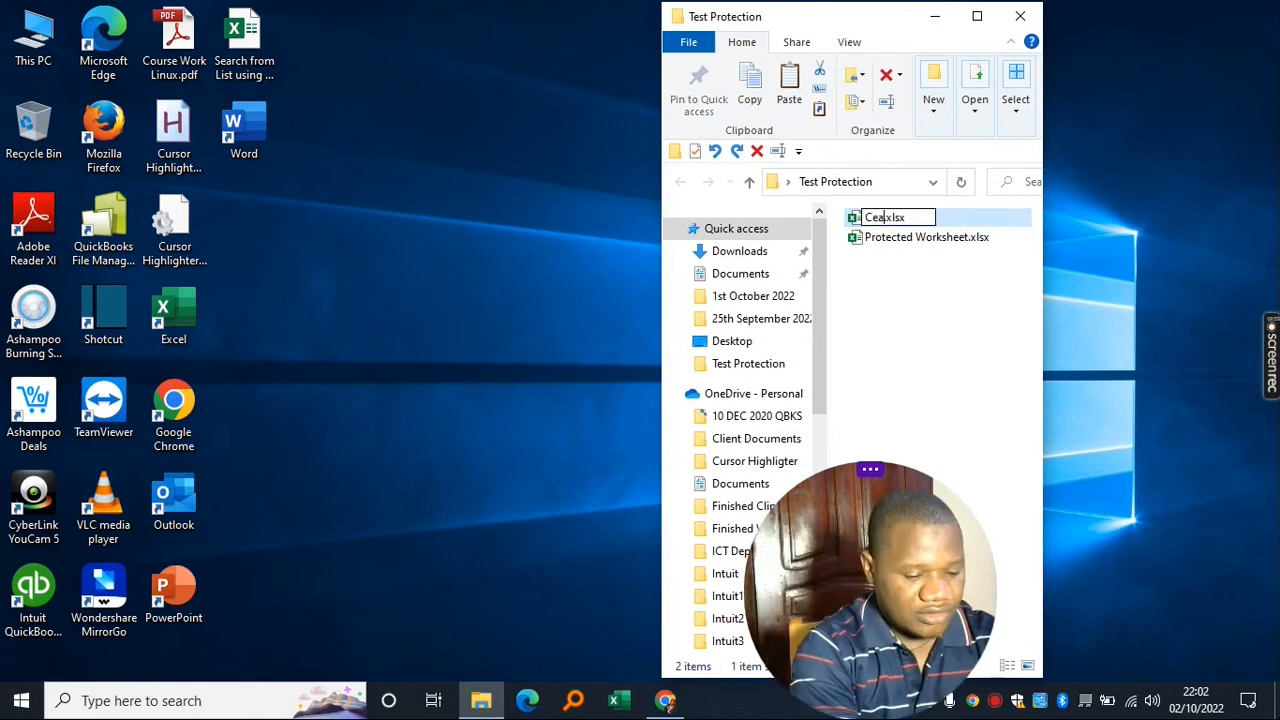
{"action": "type", "text": " Wo"}
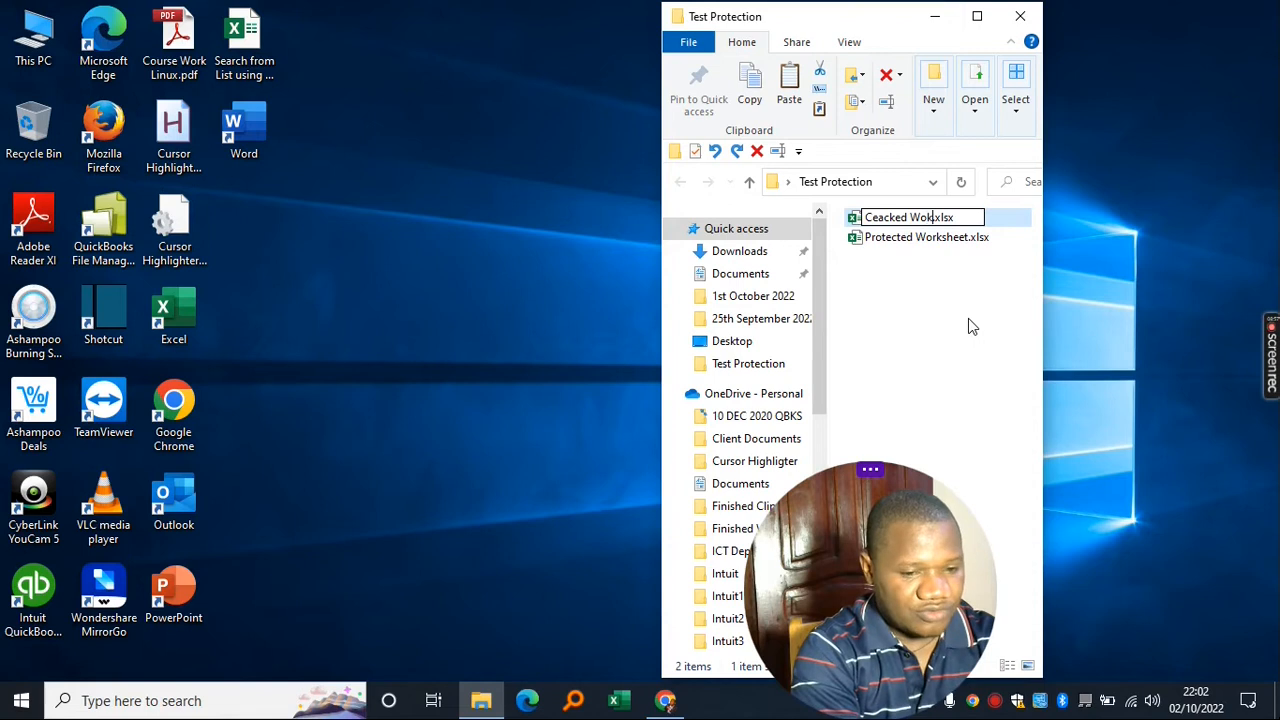
{"action": "type", "text": "rkbook"}
{"action": "left_click", "coordinate": [930, 308]}
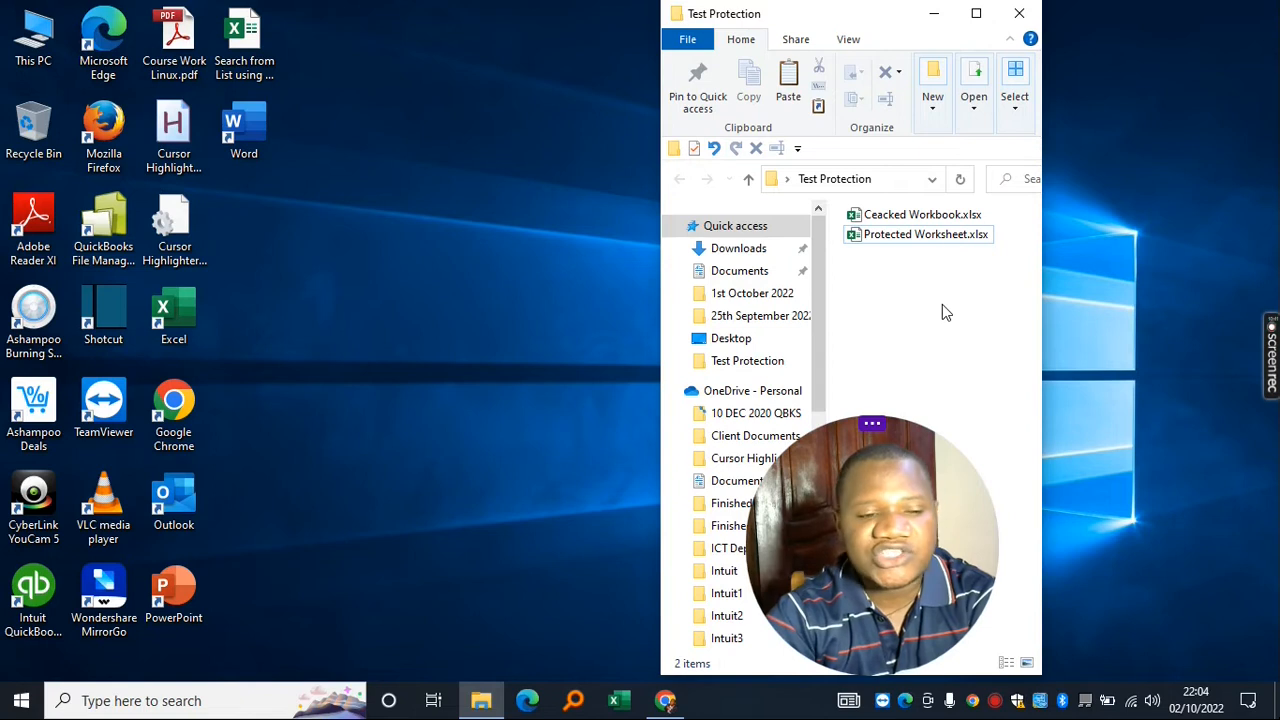
- Turn on file name extensions in File Explorer's View options
{"action": "left_click", "coordinate": [848, 40]}
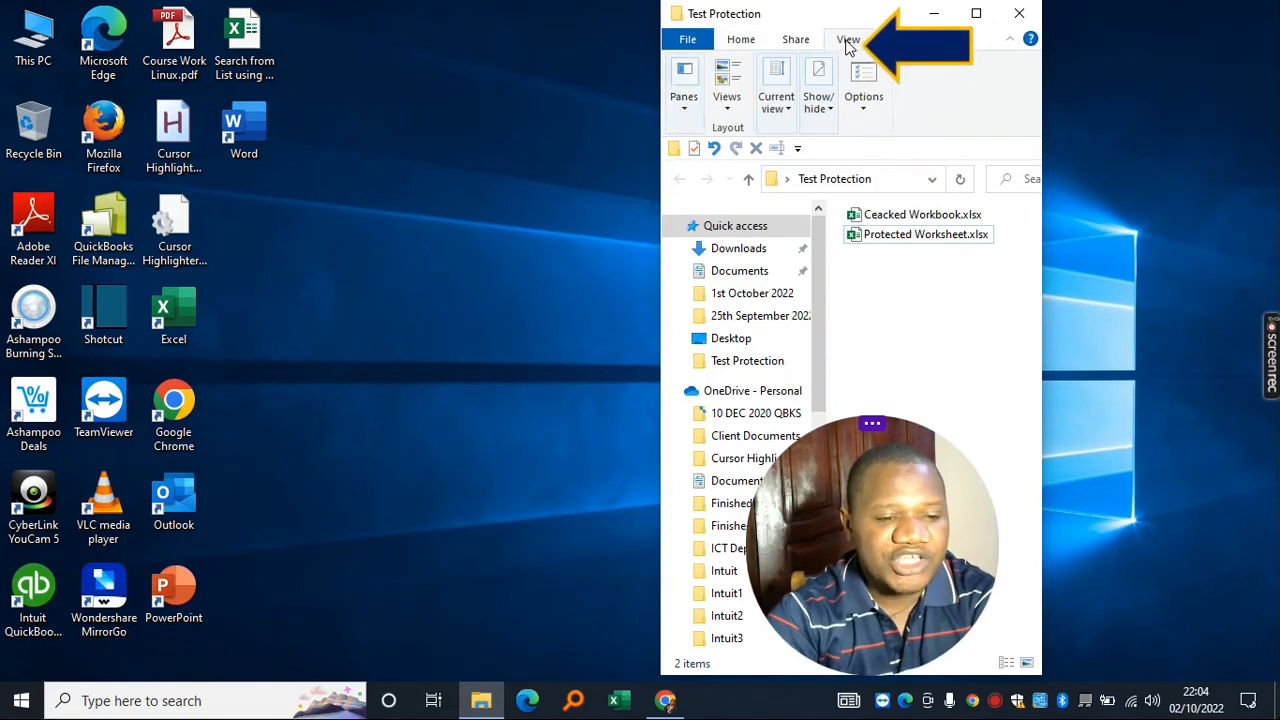
{"action": "left_click", "coordinate": [824, 127]}
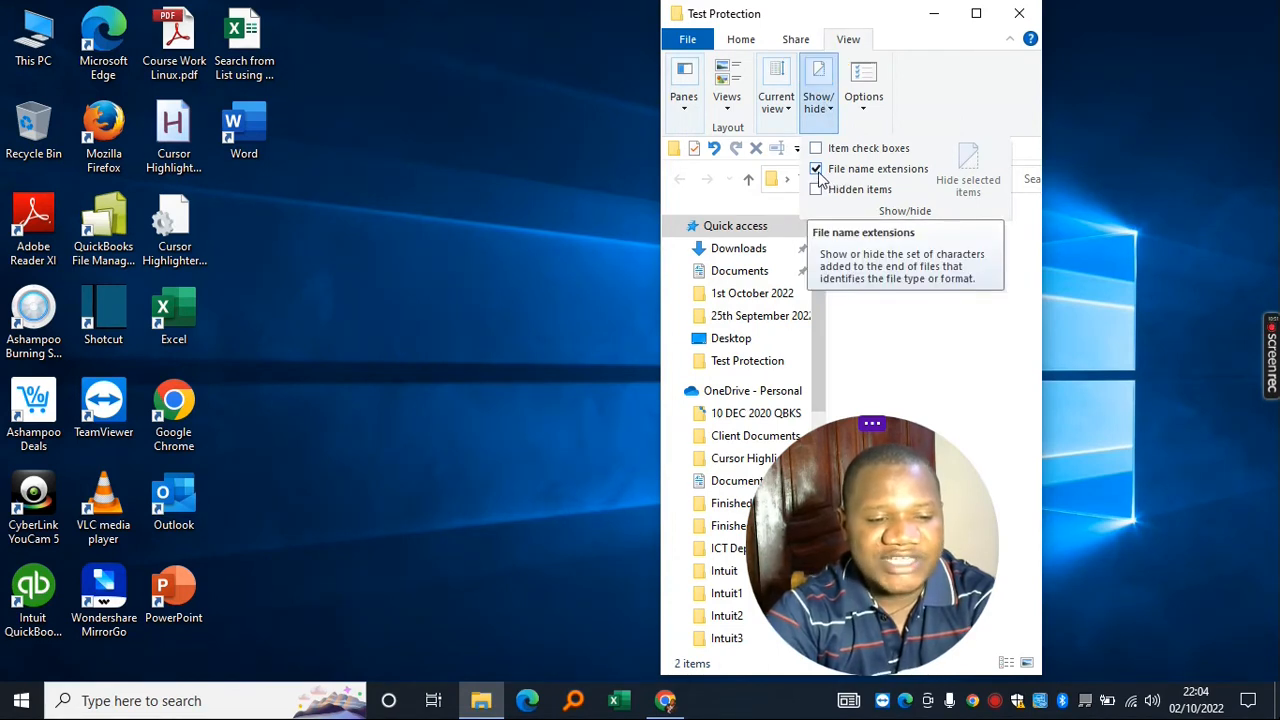
{"action": "left_click", "coordinate": [926, 335]}
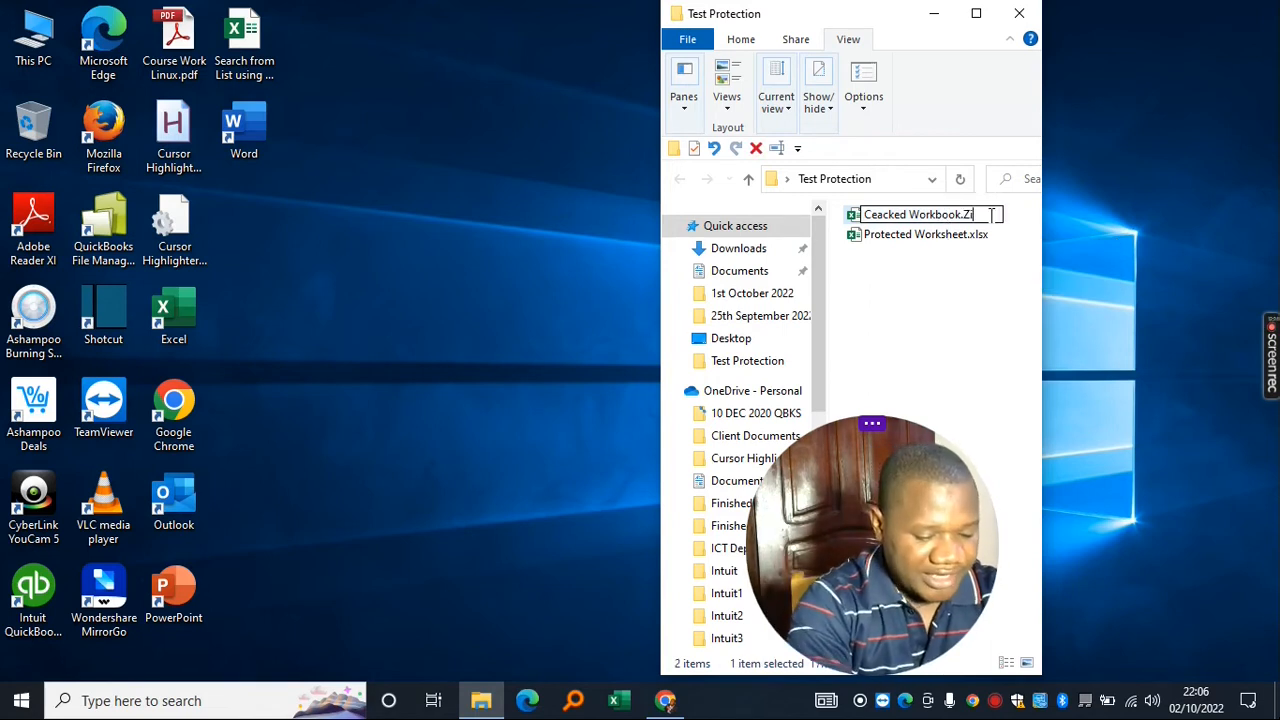
- Rename the copy to Ceacked Workbook.Zip, accept the extension warning, and open the archive
{"action": "key", "text": "Return"}
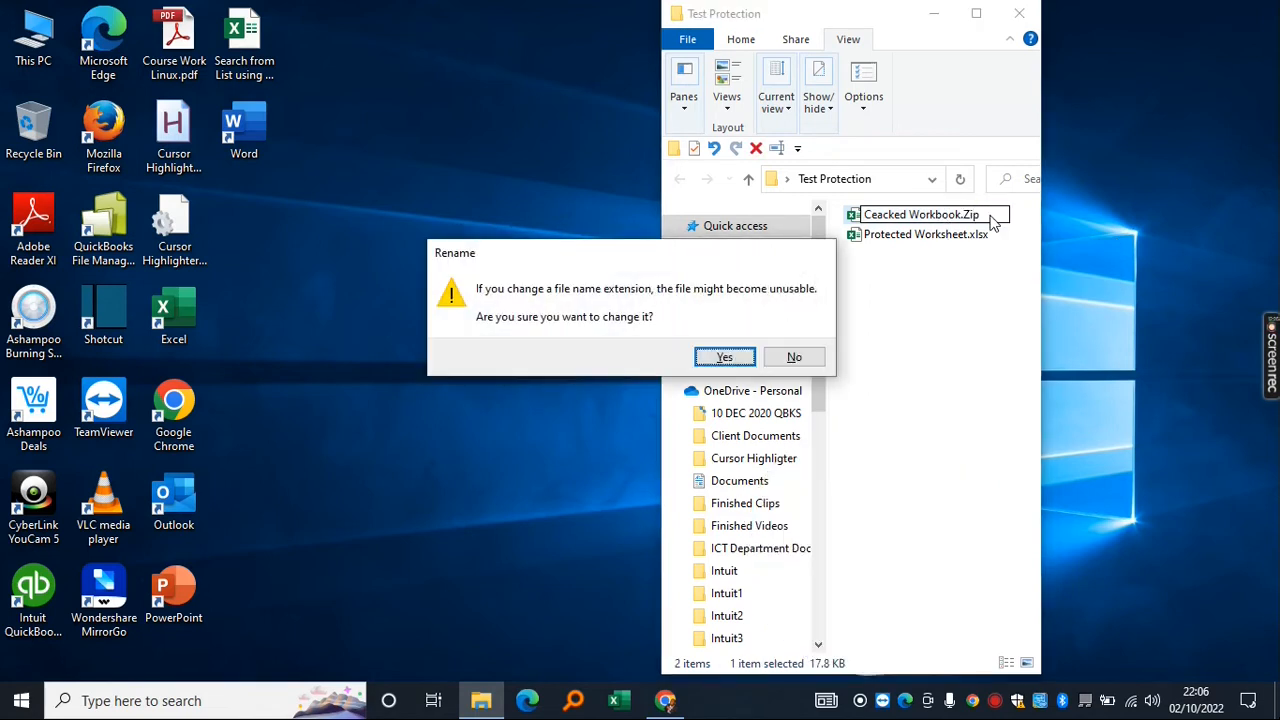
{"action": "left_click_drag", "start_coordinate": [565, 258], "coordinate": [770, 273]}
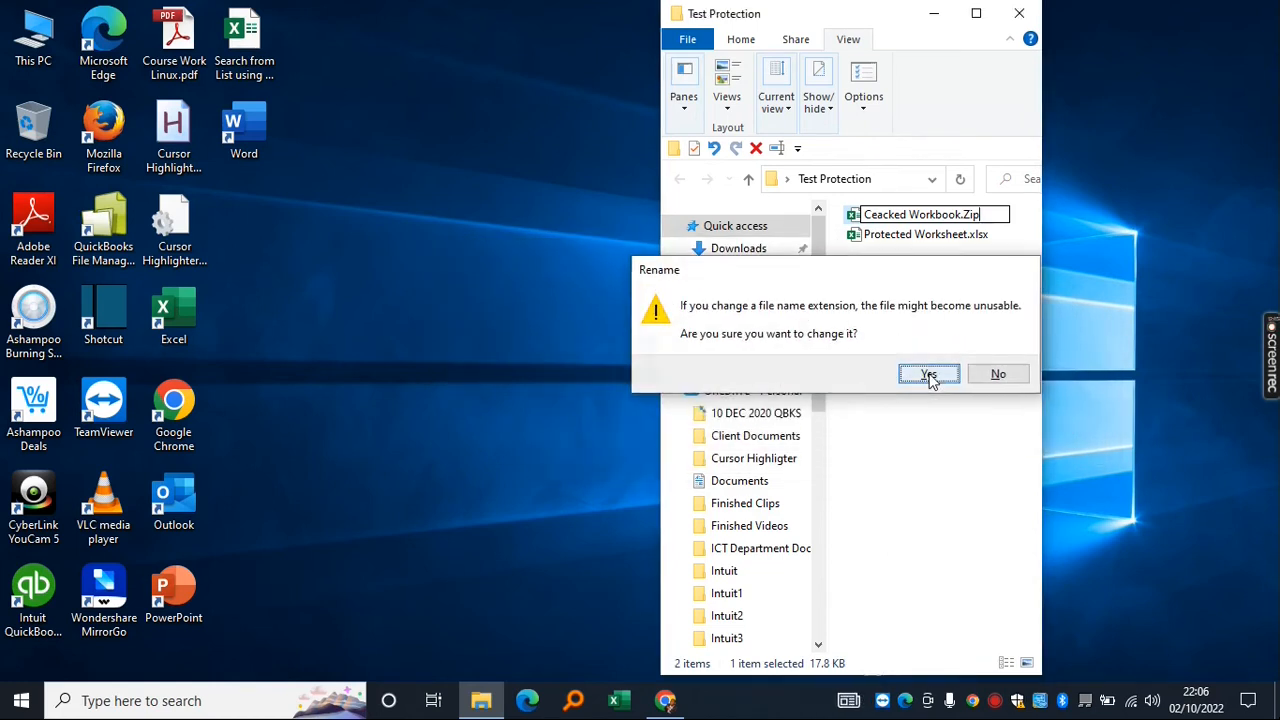
{"action": "left_click", "coordinate": [929, 375]}
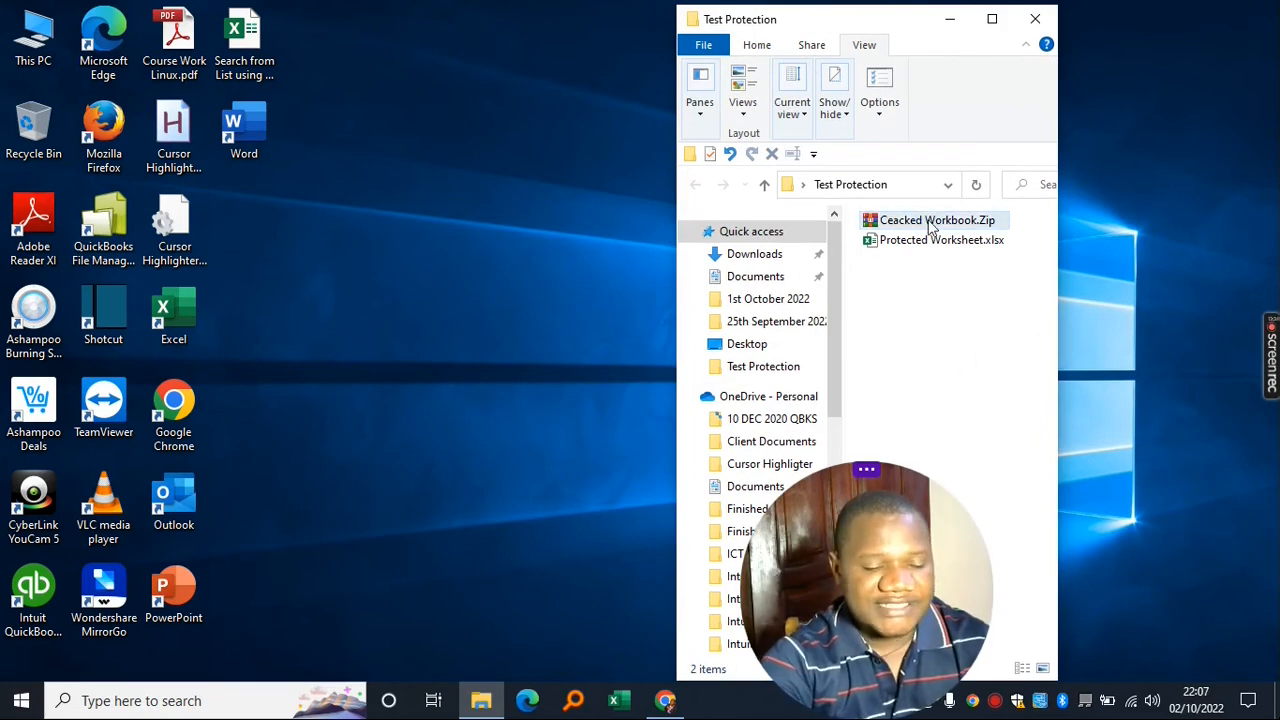
{"action": "double_click", "coordinate": [930, 228]}
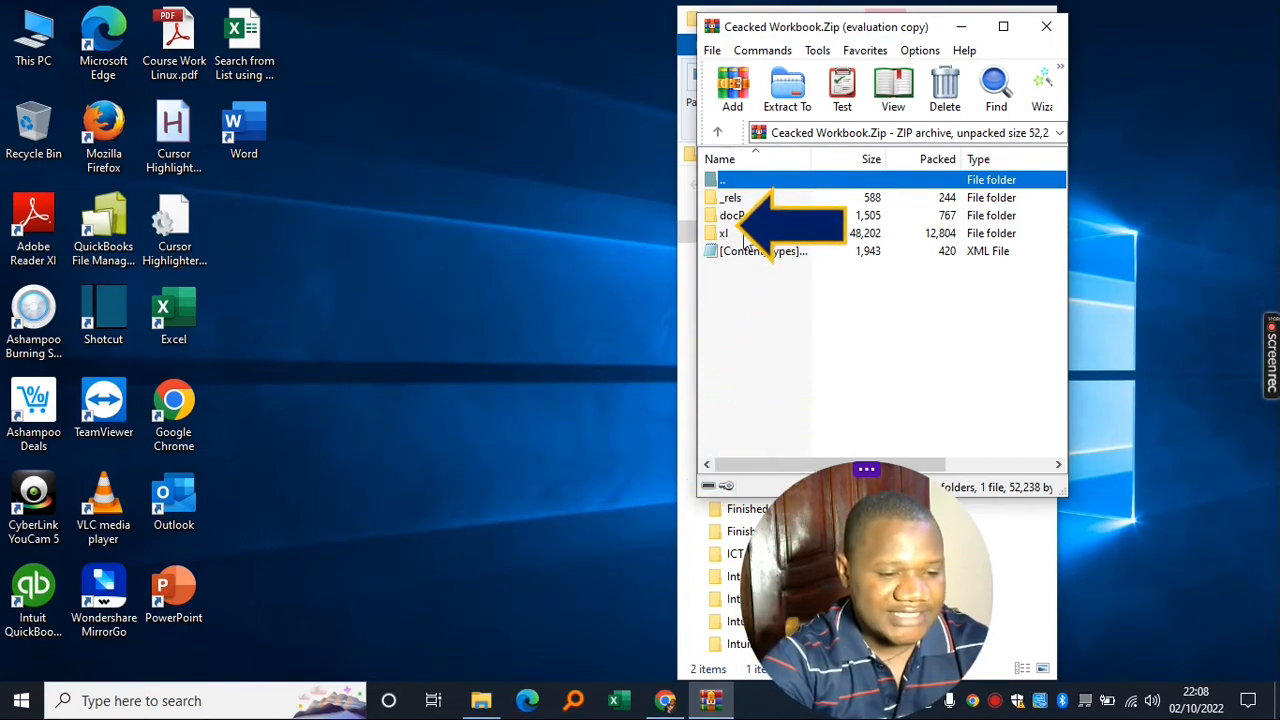
- Open sheet1.xml from the archive's xl\worksheets folder
{"action": "double_click", "coordinate": [722, 235]}
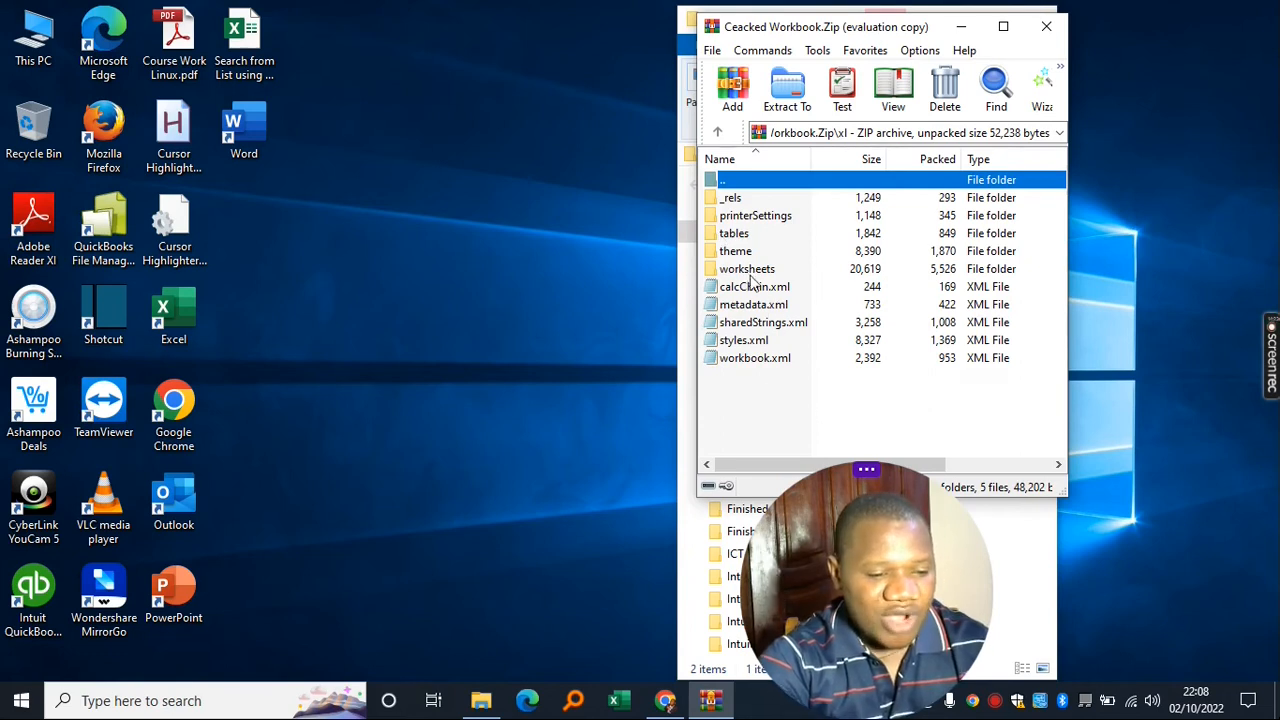
{"action": "double_click", "coordinate": [747, 268]}
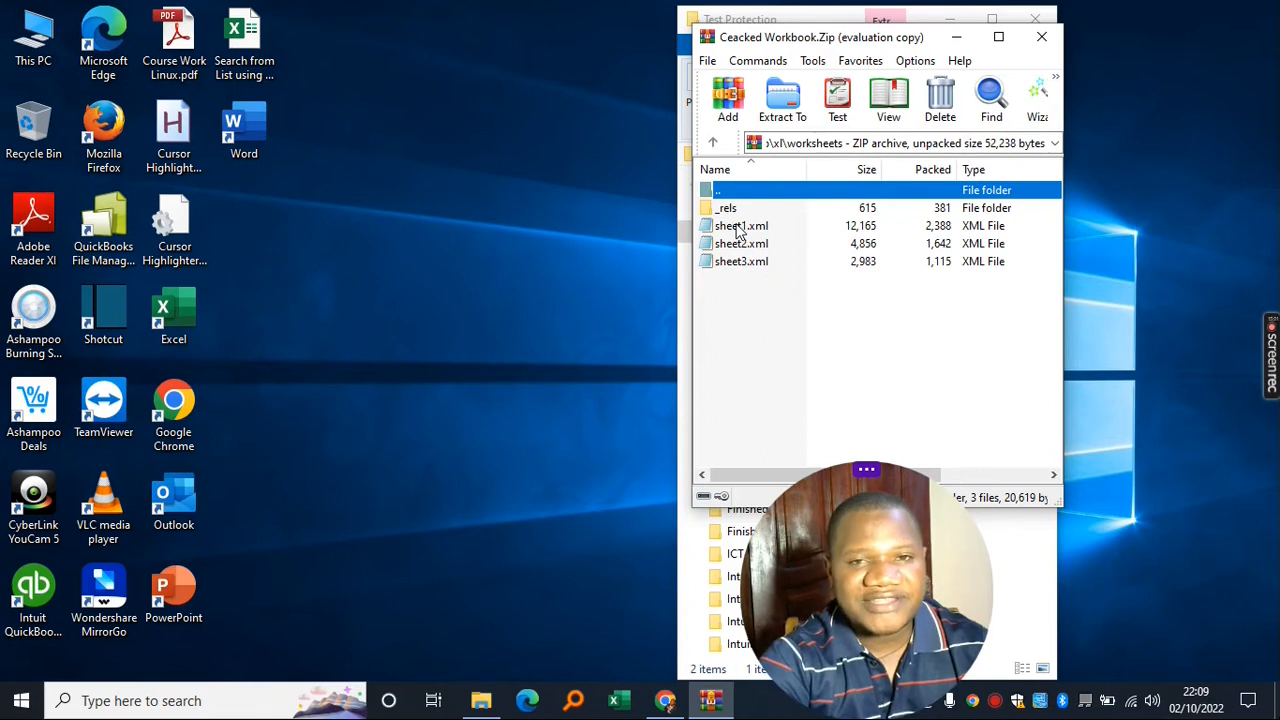
{"action": "left_click", "coordinate": [739, 229]}
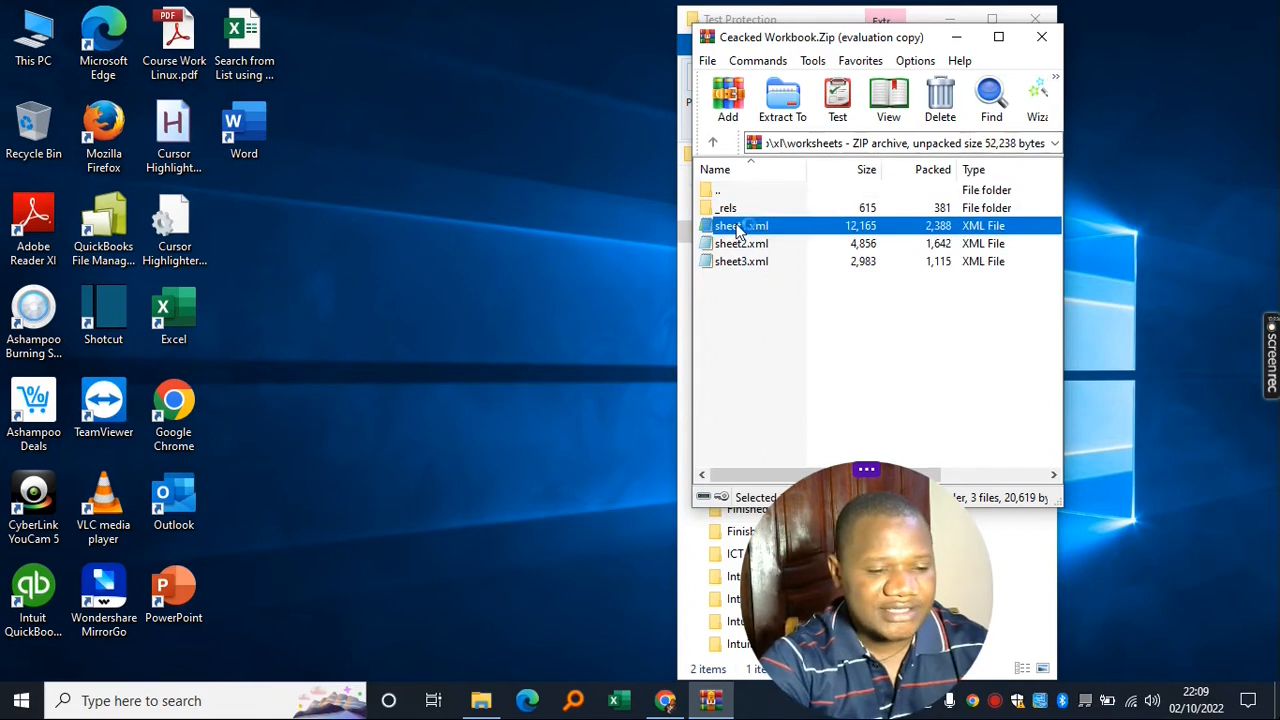
{"action": "double_click", "coordinate": [739, 229]}
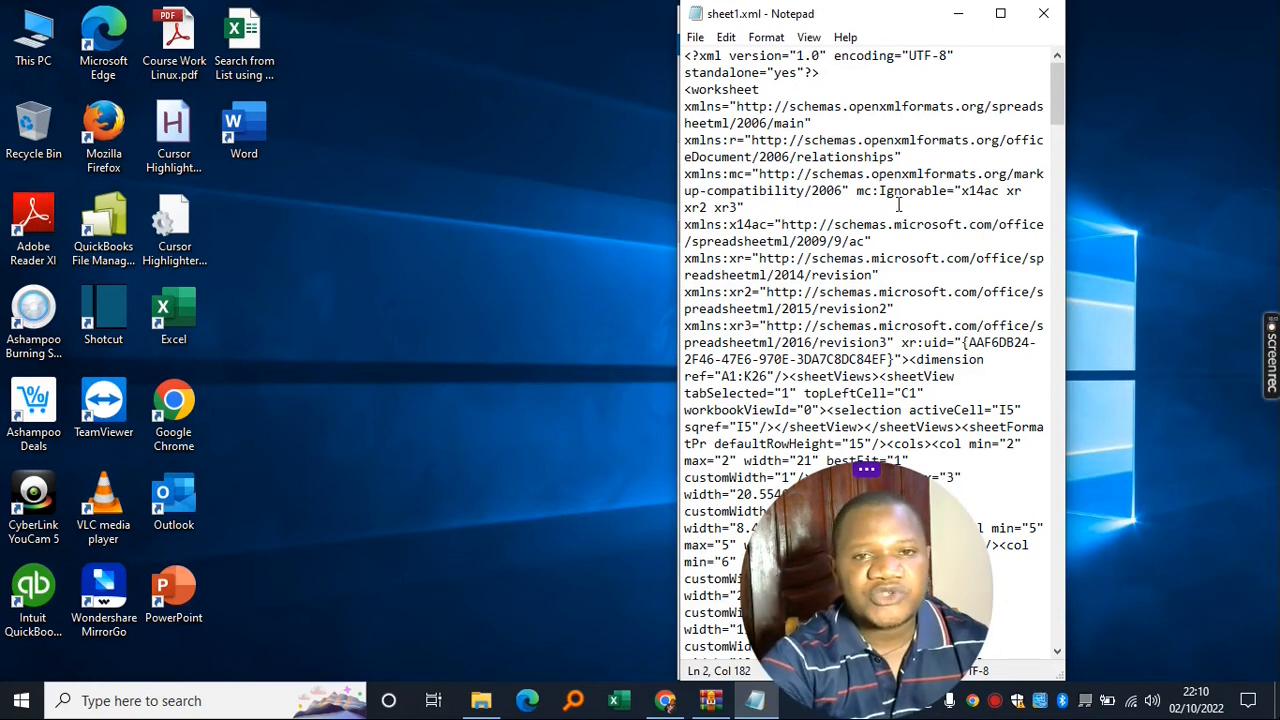
- Search sheet1.xml for 'sheetprotection' to find the sheetProtection tag
{"action": "key", "text": "ctrl+f"}
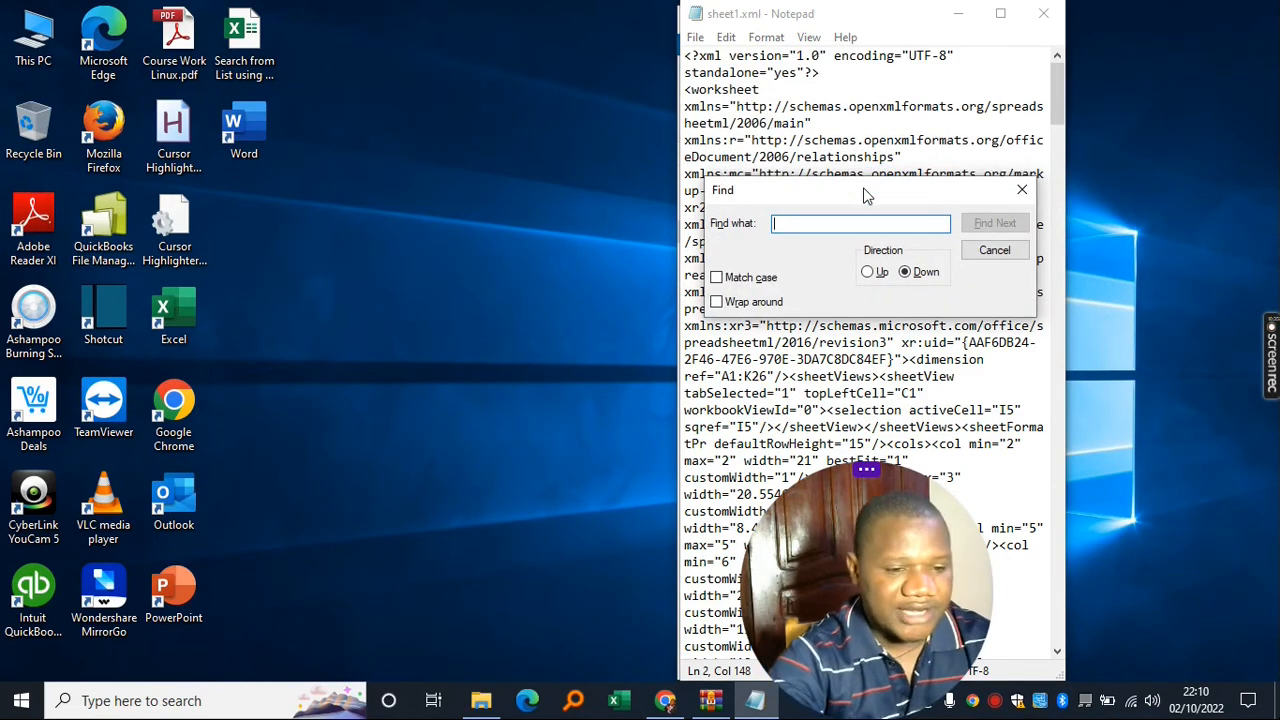
{"action": "left_click_drag", "start_coordinate": [866, 195], "coordinate": [862, 193]}
{"action": "type", "text": "sheetprotection"}
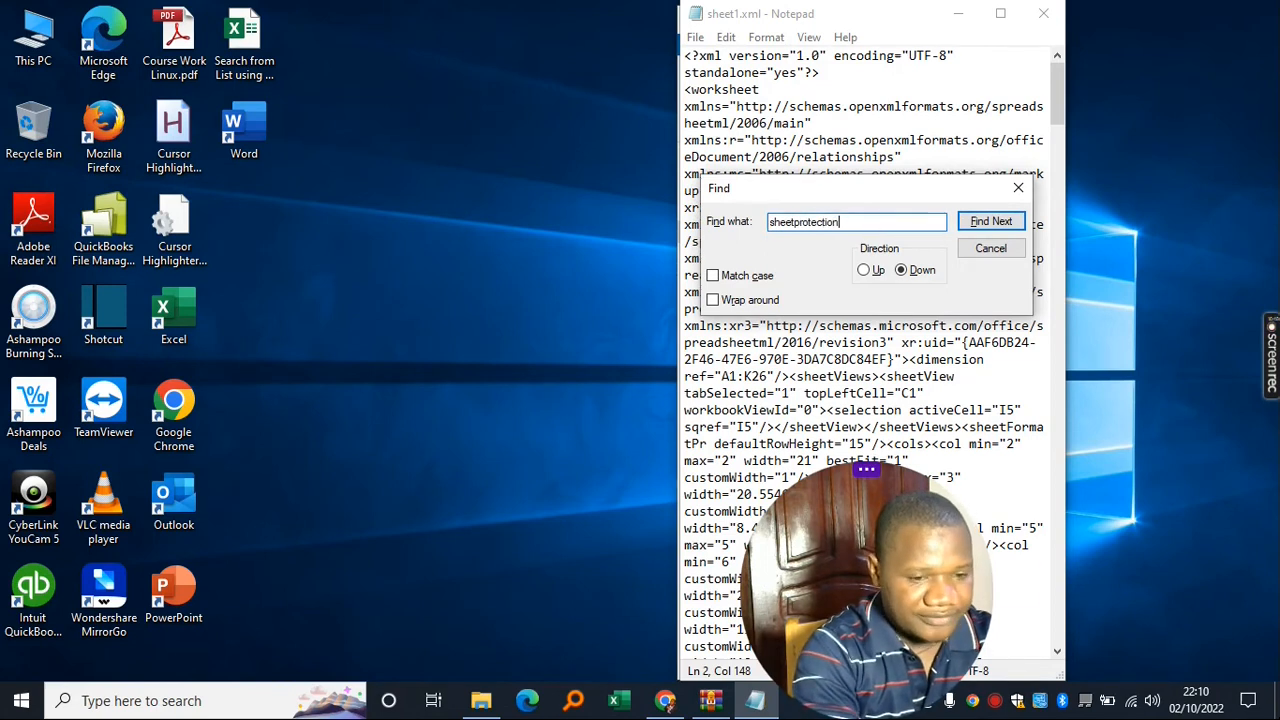
{"action": "left_click", "coordinate": [995, 226]}
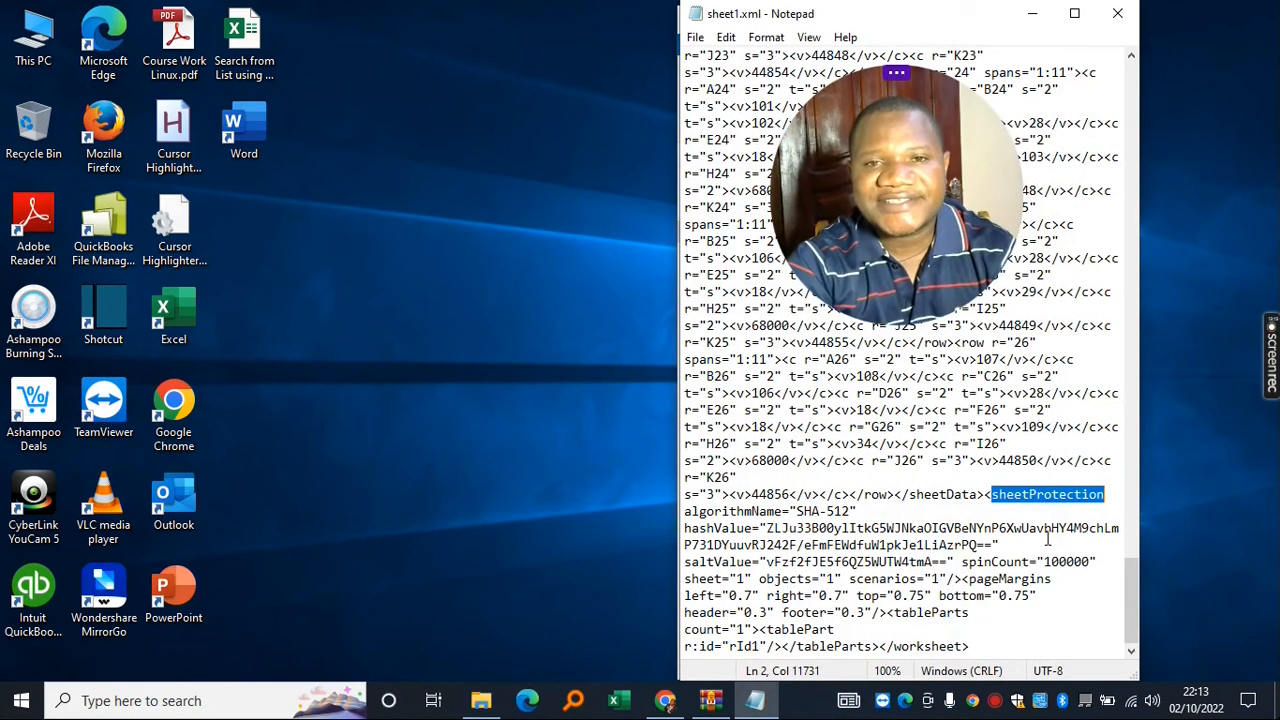
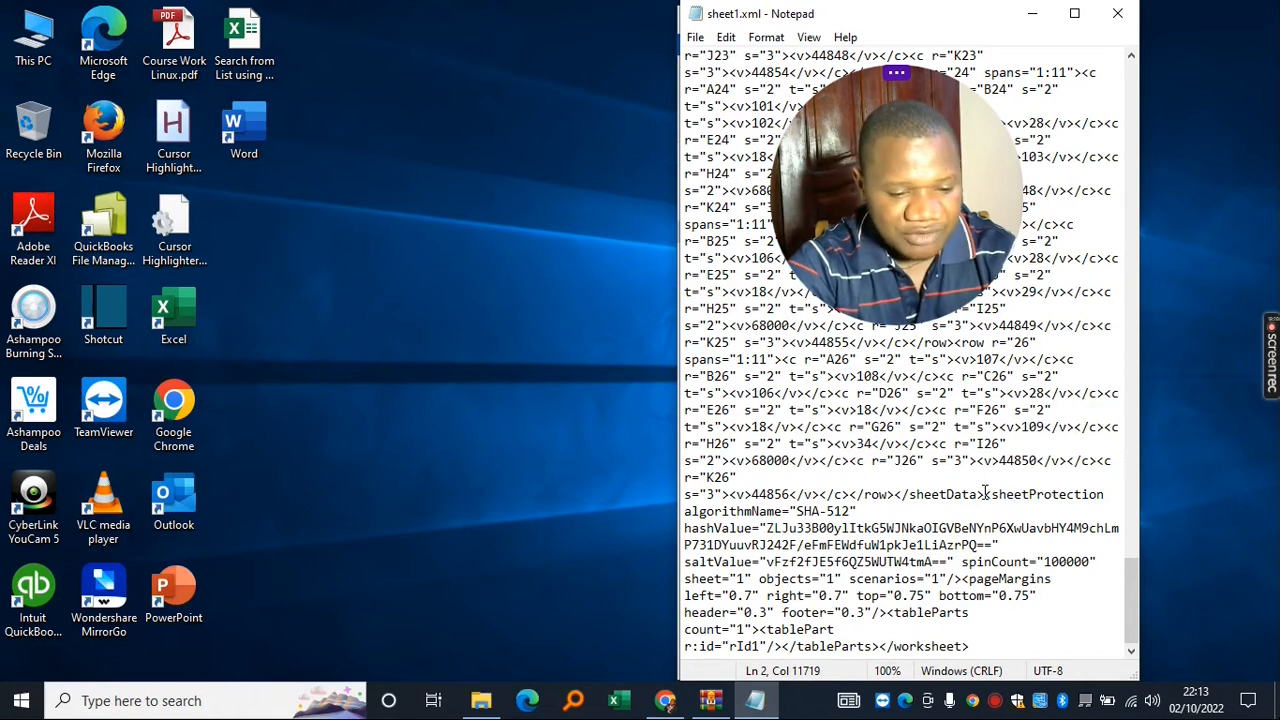
- Highlight the sheetProtection element in sheet1.xml from its opening tag through algorithmName into hashValue
{"action": "left_click_drag", "start_coordinate": [996, 494], "coordinate": [1010, 510]}
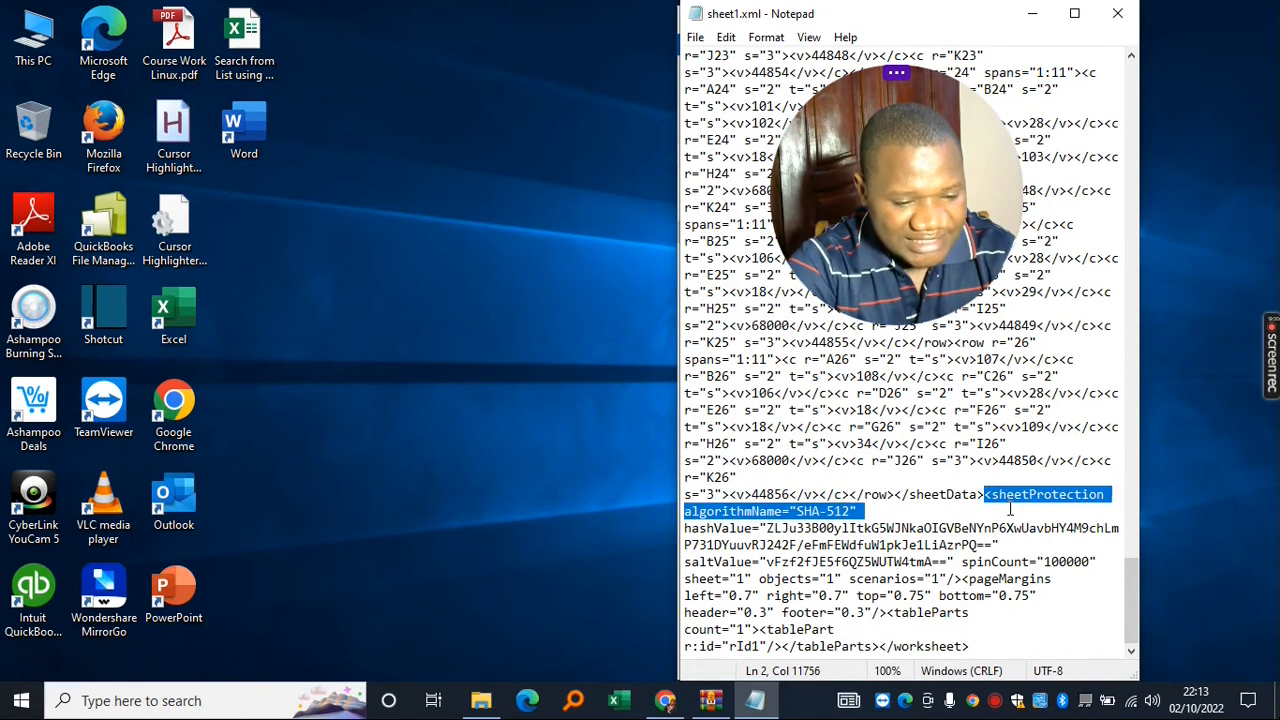
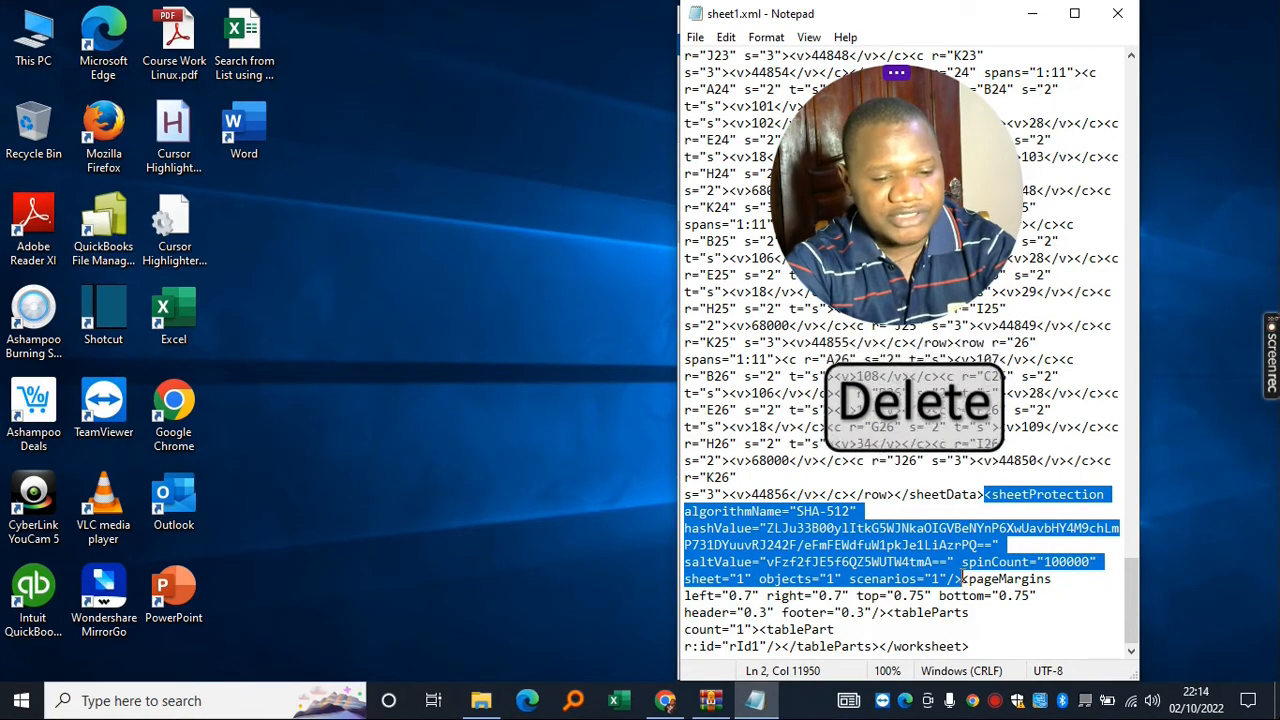
- Delete the selected sheetProtection element and save the edited sheet1.xml
{"action": "key", "text": "Delete"}
{"action": "left_click", "coordinate": [695, 37]}
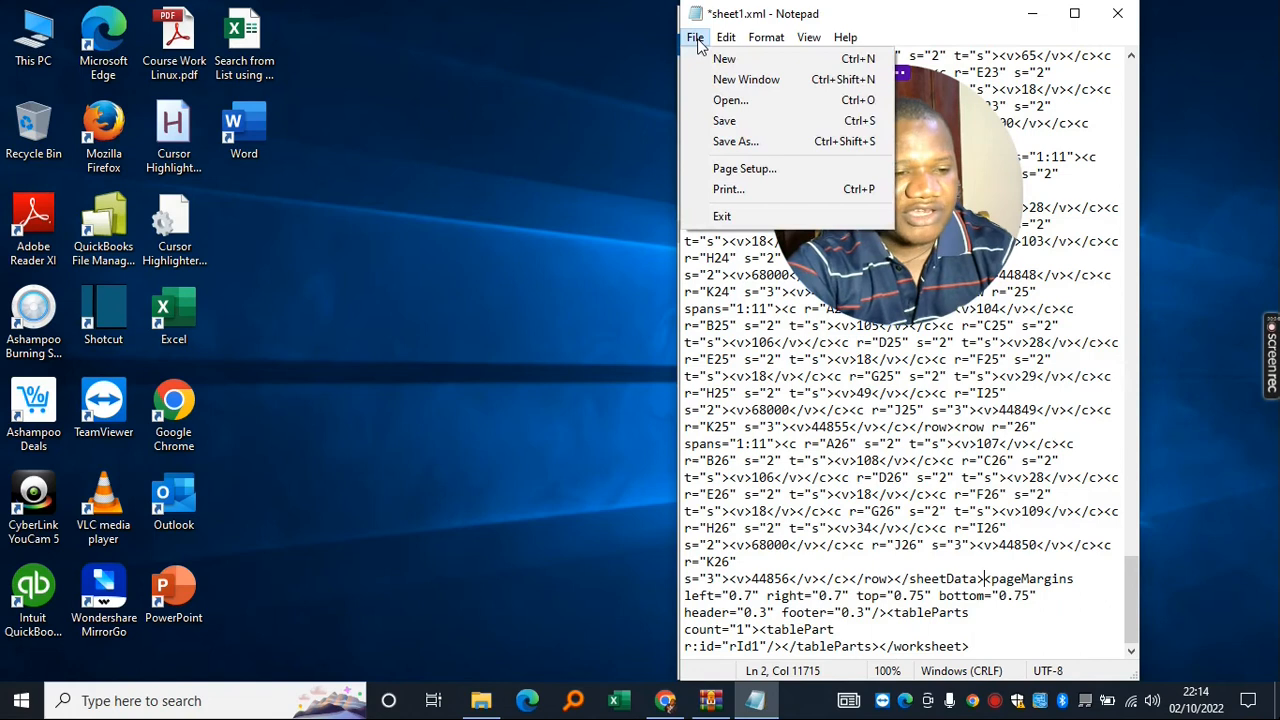
{"action": "left_click", "coordinate": [723, 121]}
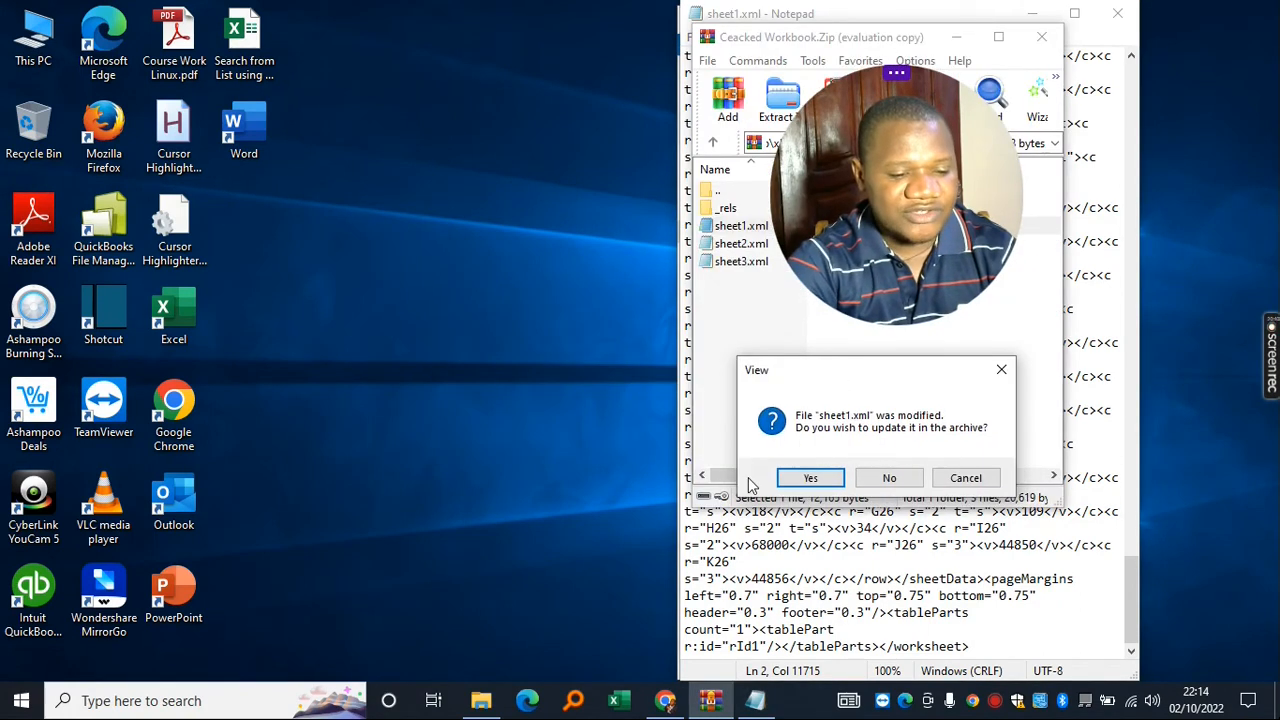
- Accept WinRAR's update with the edited sheet1.xml, then close WinRAR and Notepad
{"action": "left_click", "coordinate": [810, 478]}
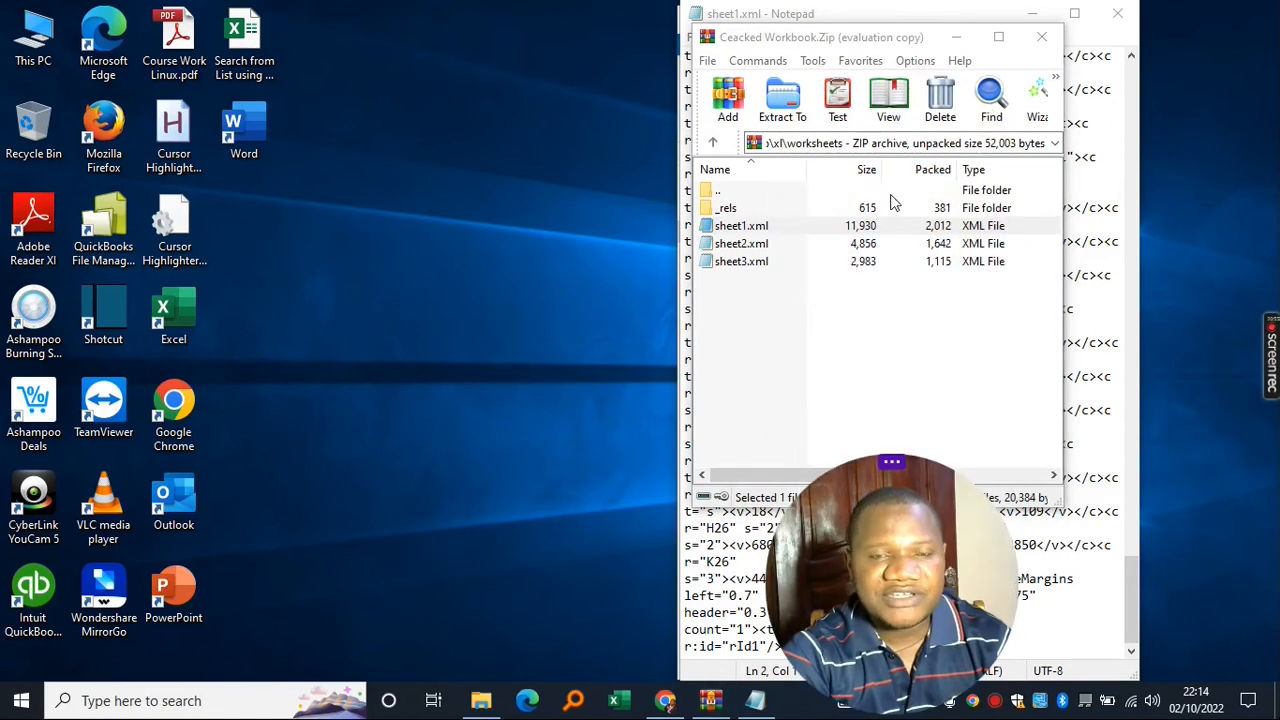
{"action": "left_click", "coordinate": [1041, 37]}
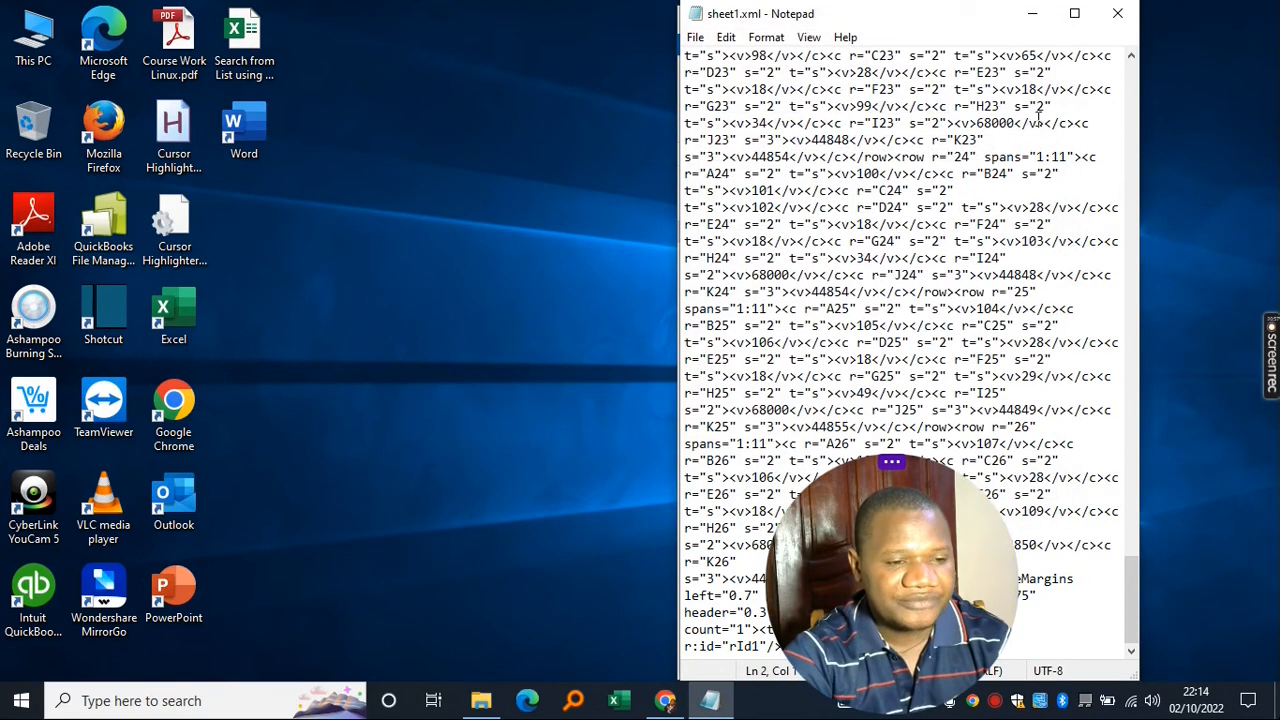
{"action": "left_click", "coordinate": [1117, 14]}
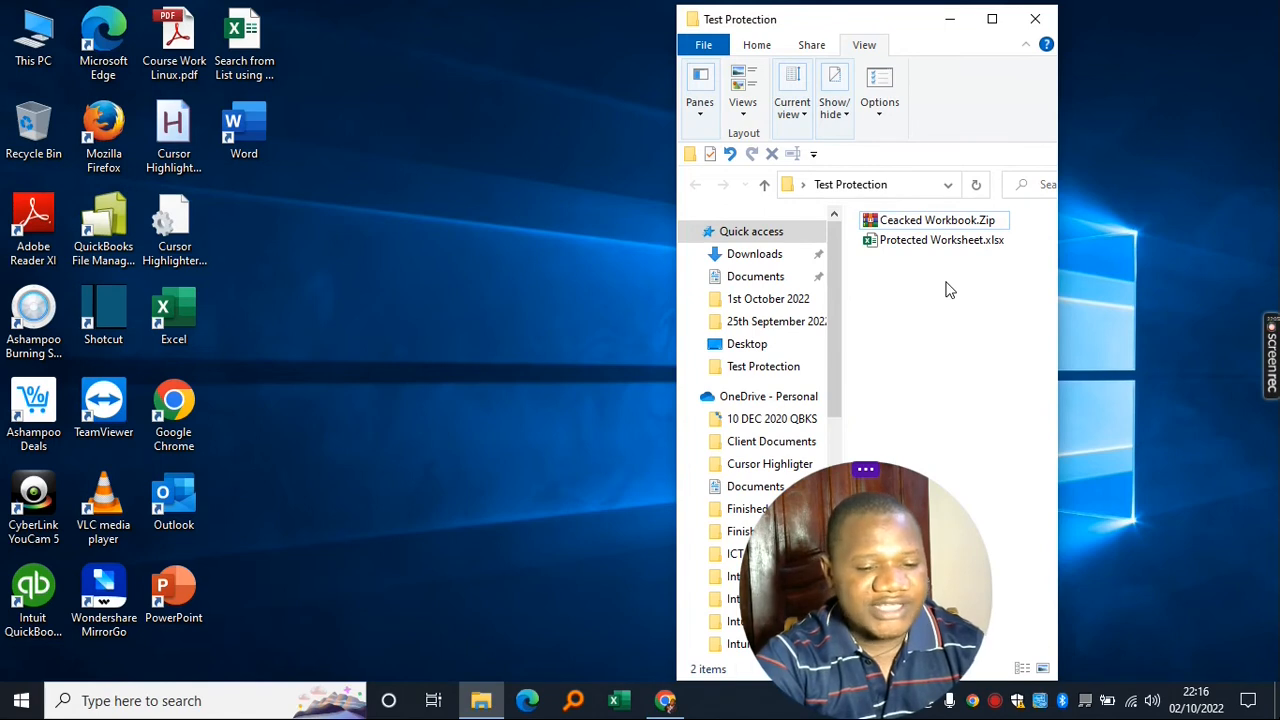
- Change the workbook's extension from .Zip to .xlsx, accept the warning, and open Ceacked Workbook.xlsx in Excel
{"action": "left_click", "coordinate": [960, 218]}
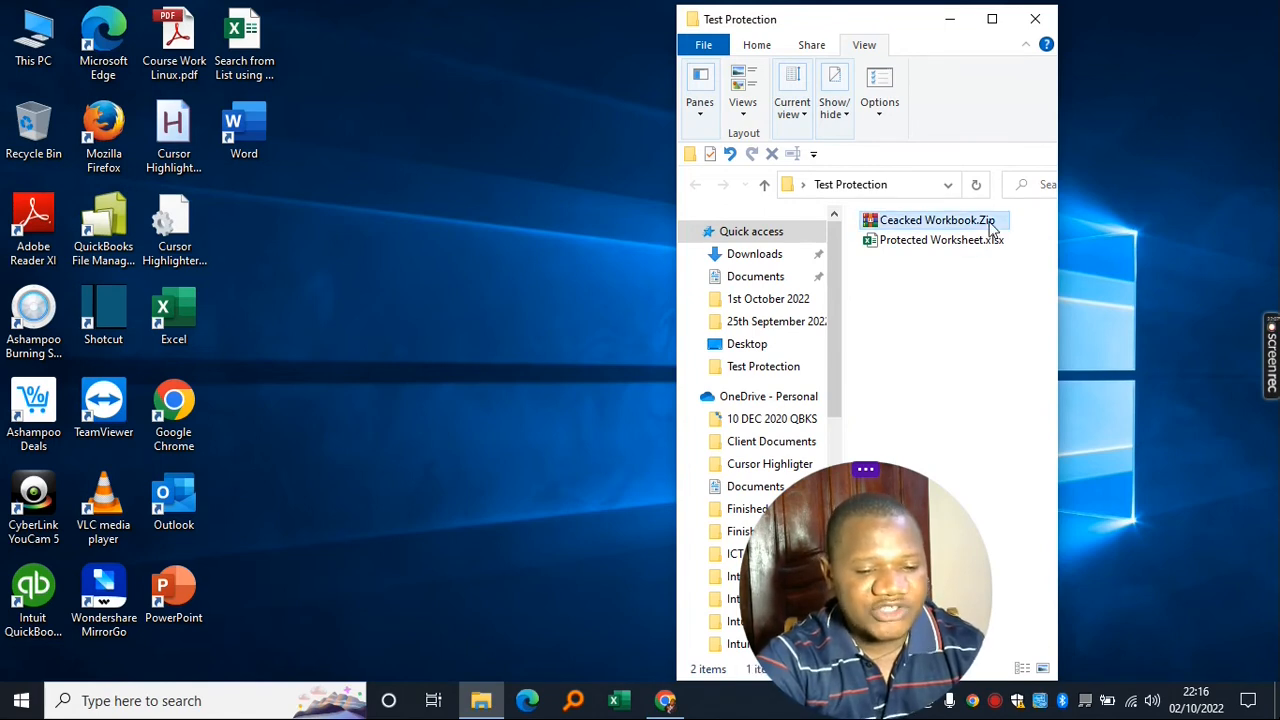
{"action": "left_click", "coordinate": [1004, 221]}
{"action": "key", "text": "BackSpace"}
{"action": "key", "text": "BackSpace"}
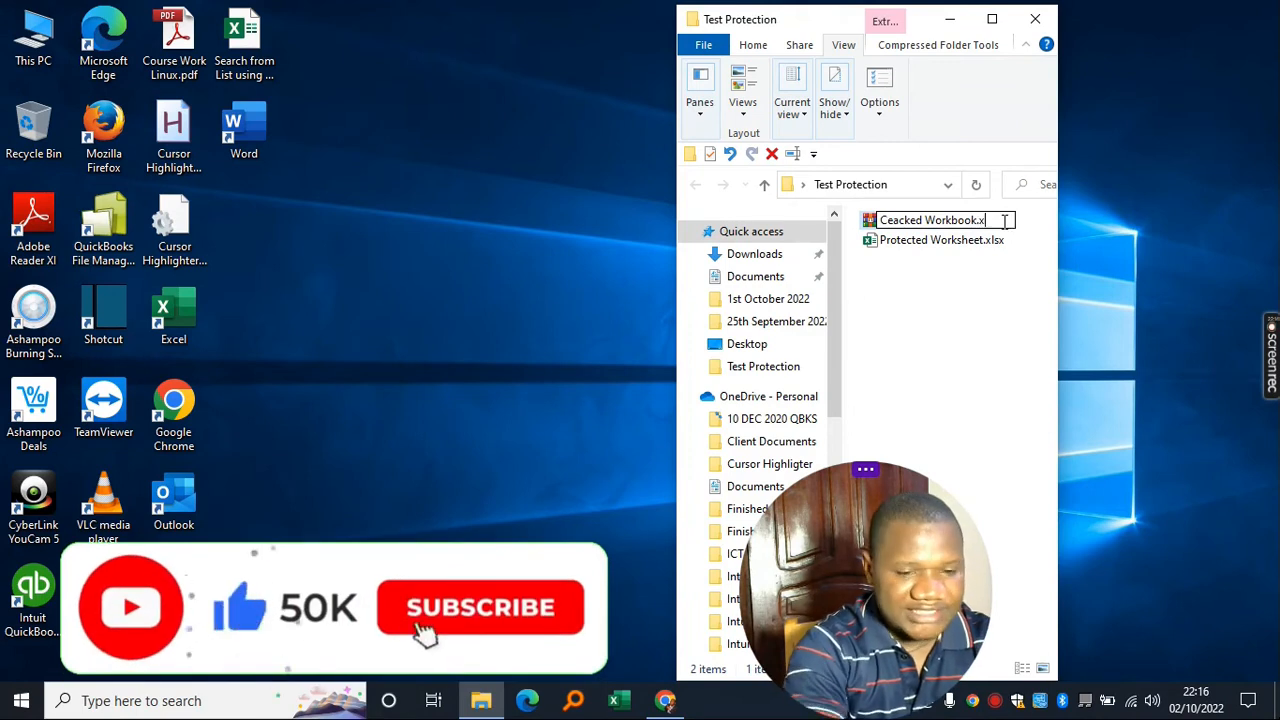
{"action": "type", "text": "xlsx"}
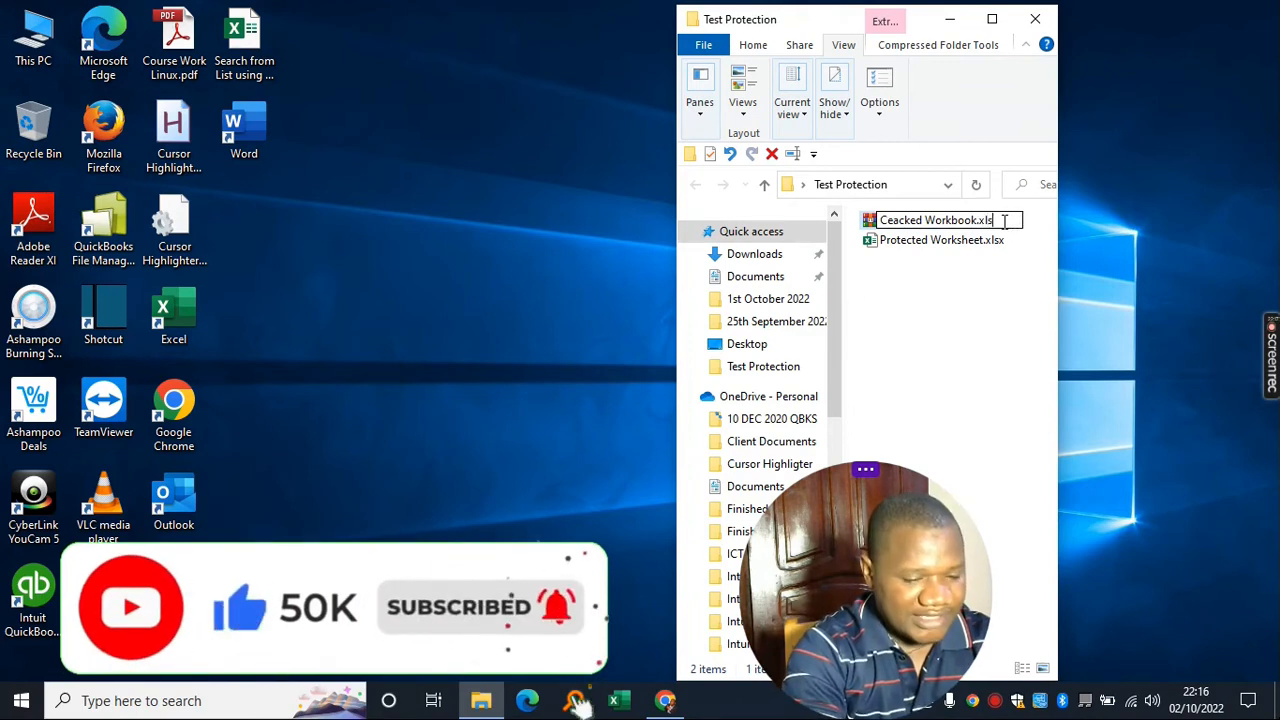
{"action": "key", "text": "Return"}
{"action": "left_click_drag", "start_coordinate": [840, 232], "coordinate": [831, 241]}
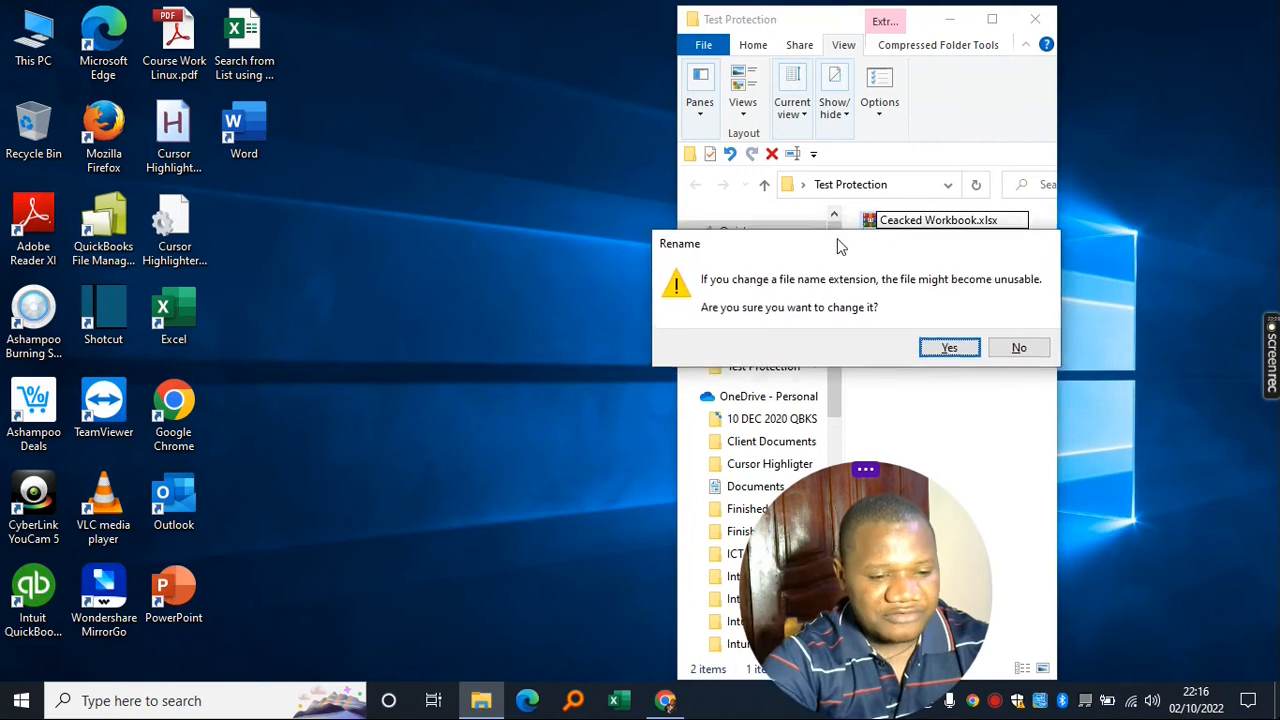
{"action": "left_click", "coordinate": [938, 345]}
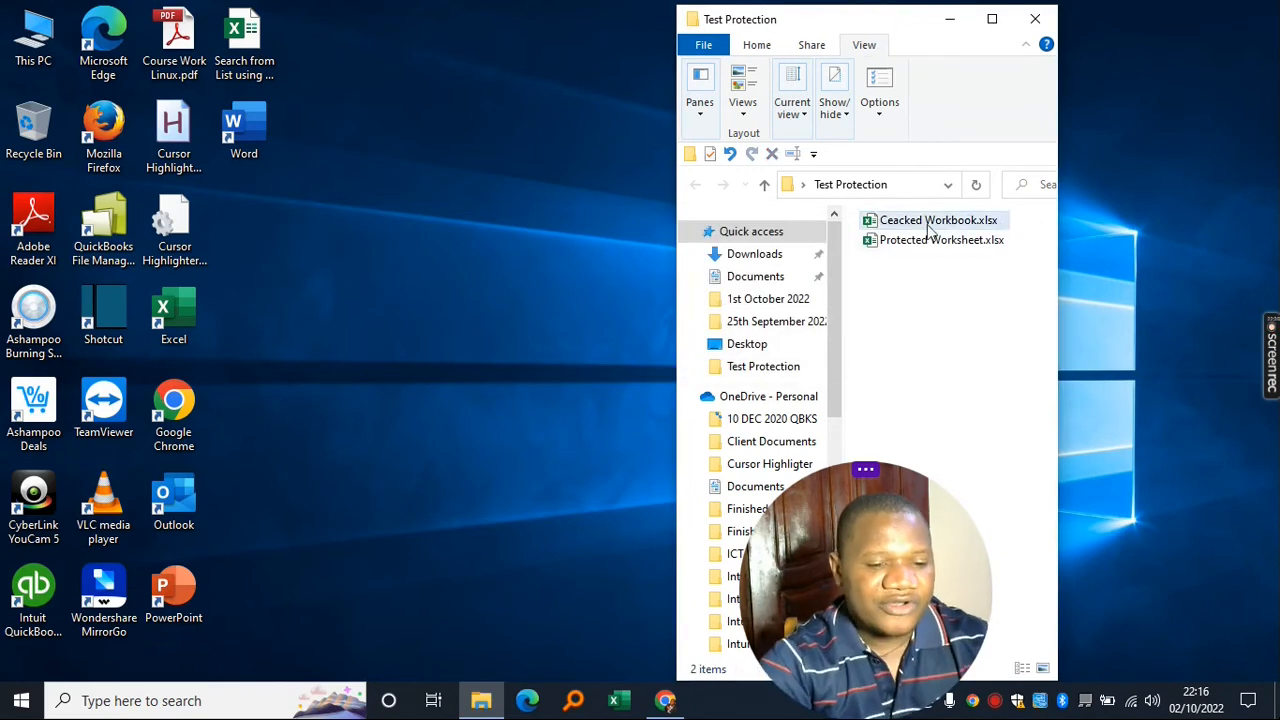
{"action": "left_click", "coordinate": [932, 379]}
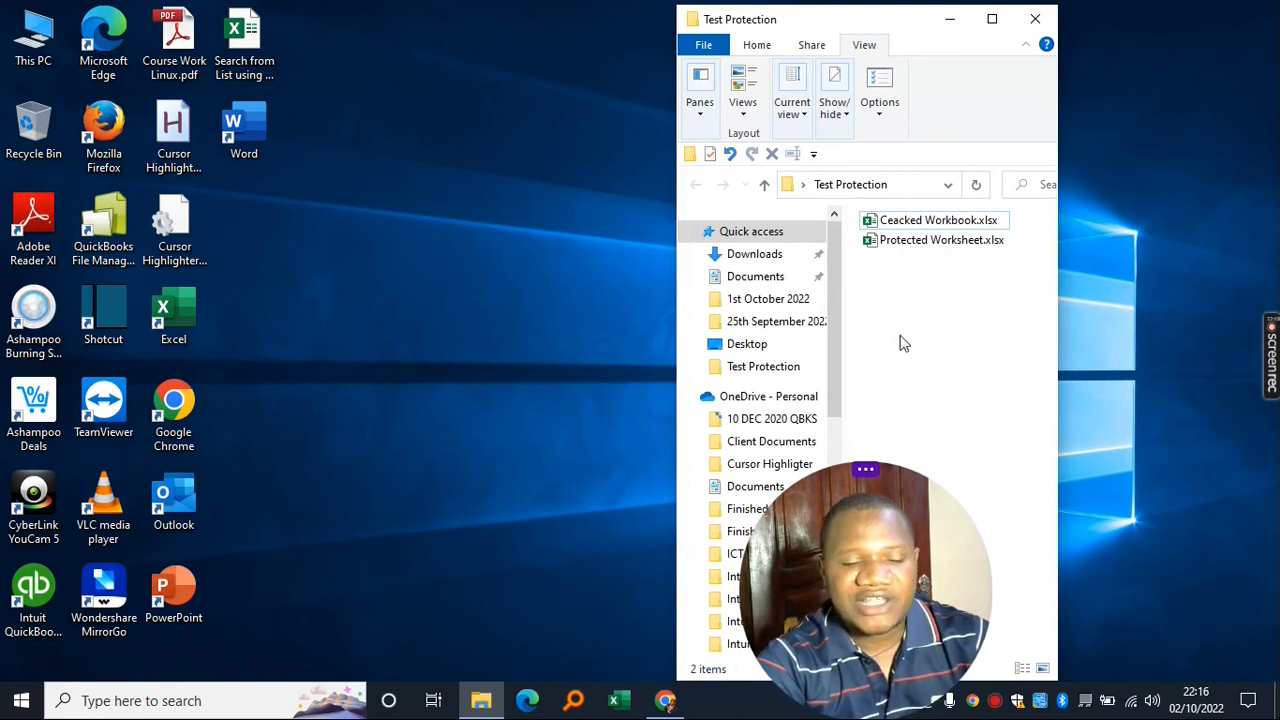
{"action": "double_click", "coordinate": [937, 225]}
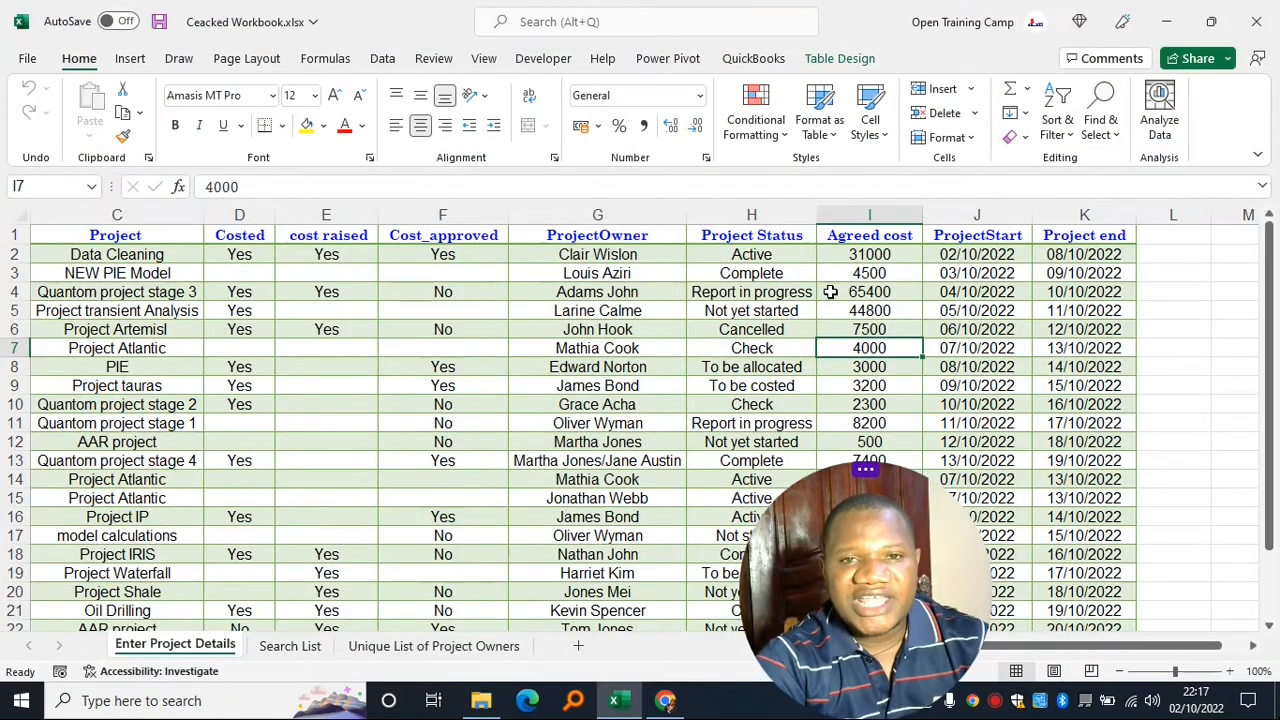
- Enter 1000 in cell I6, replacing Project Artemisl's Agreed cost of 7500
{"action": "left_click", "coordinate": [873, 328]}
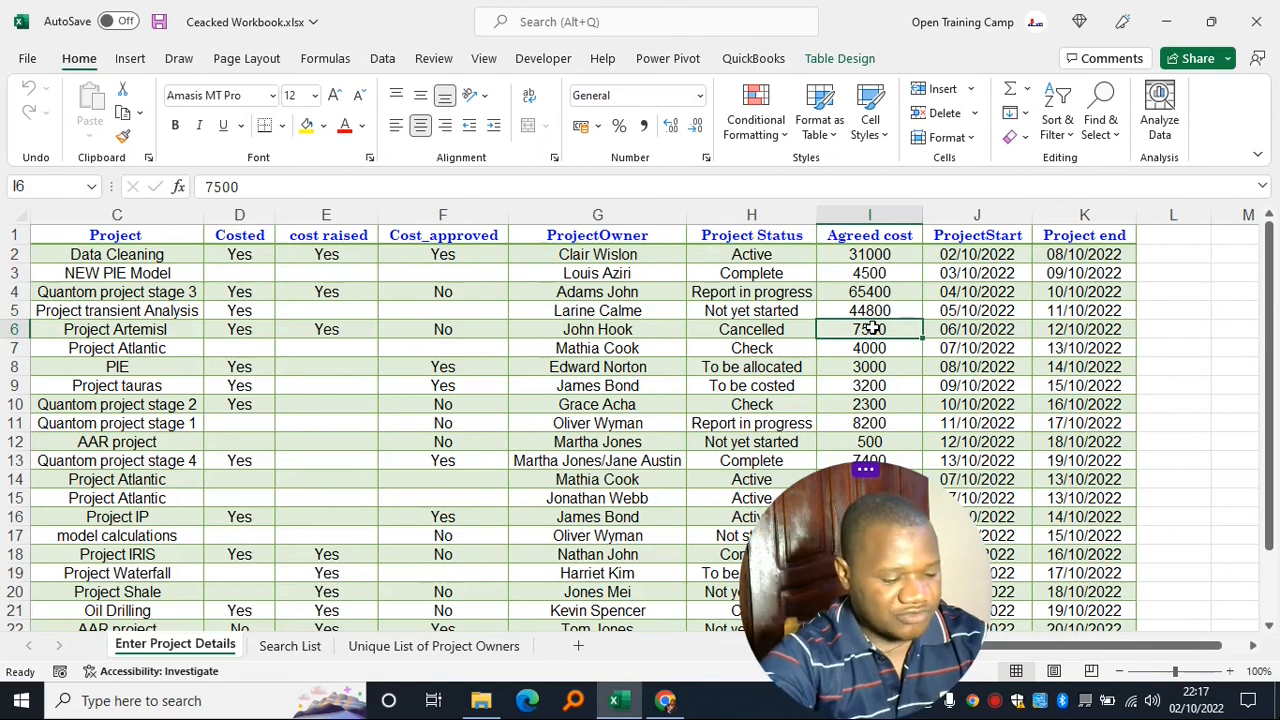
{"action": "type", "text": "1"}
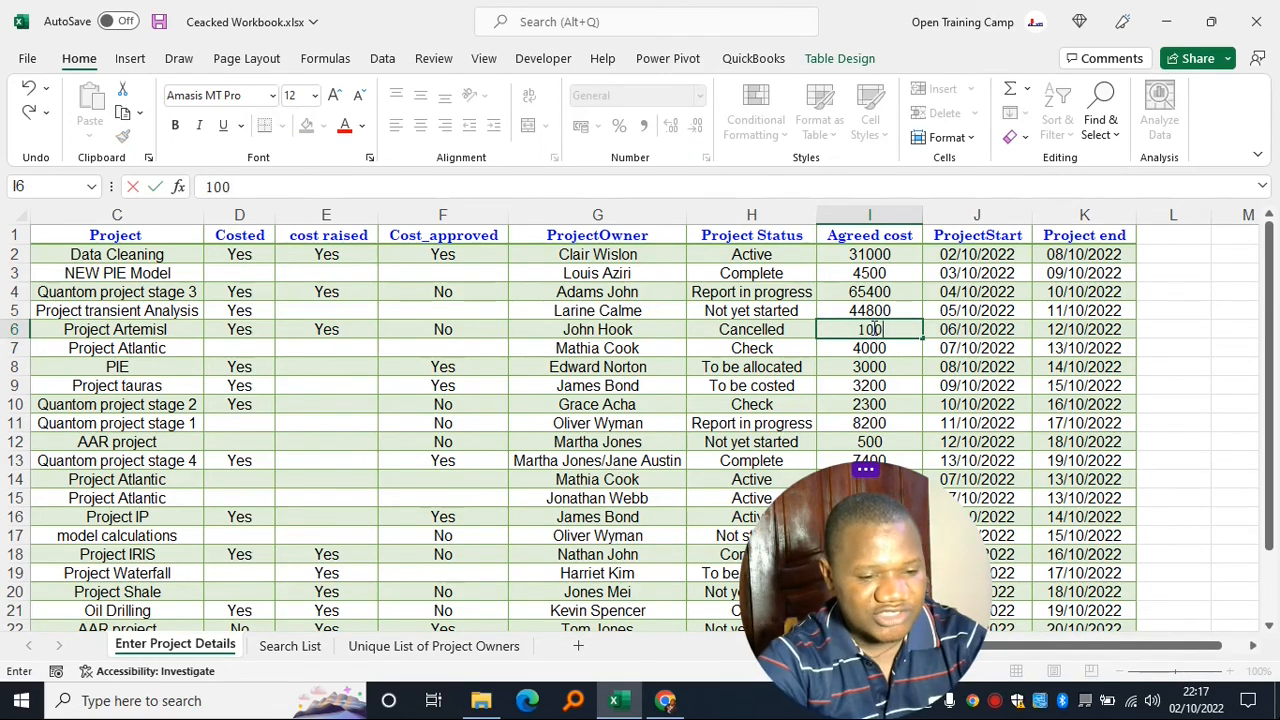
{"action": "type", "text": "000"}
{"action": "key", "text": "Return"}
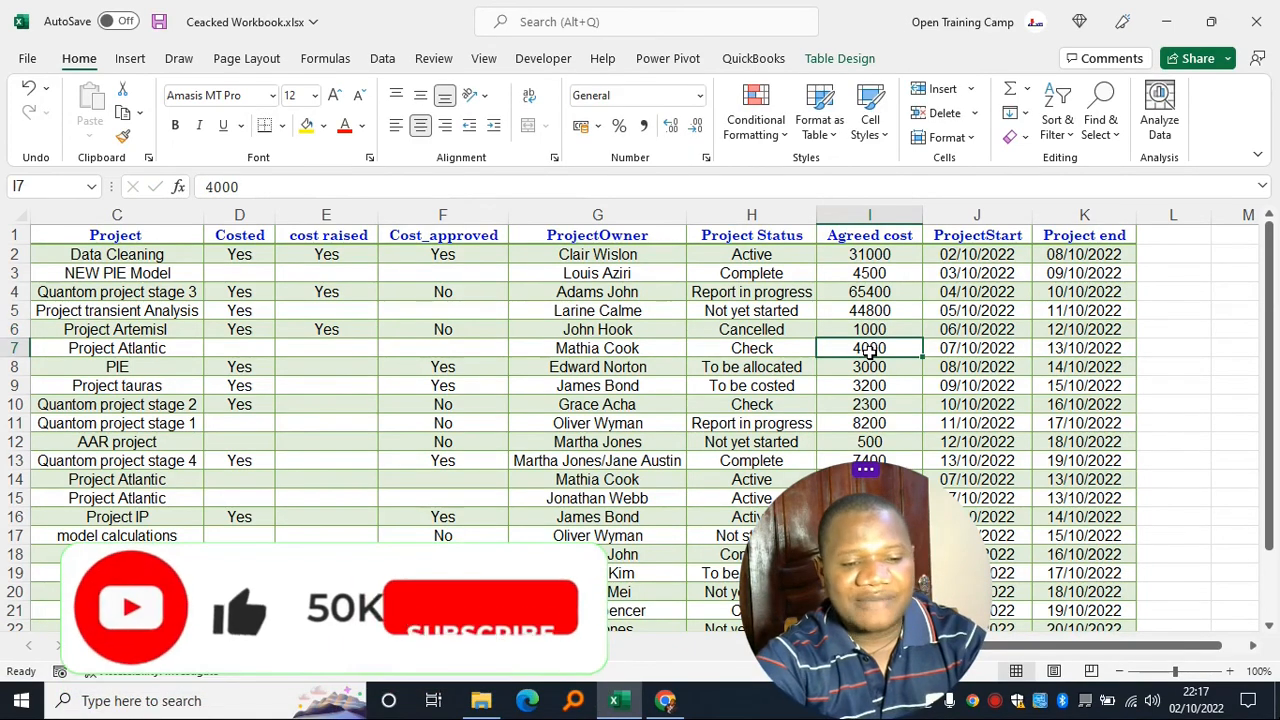